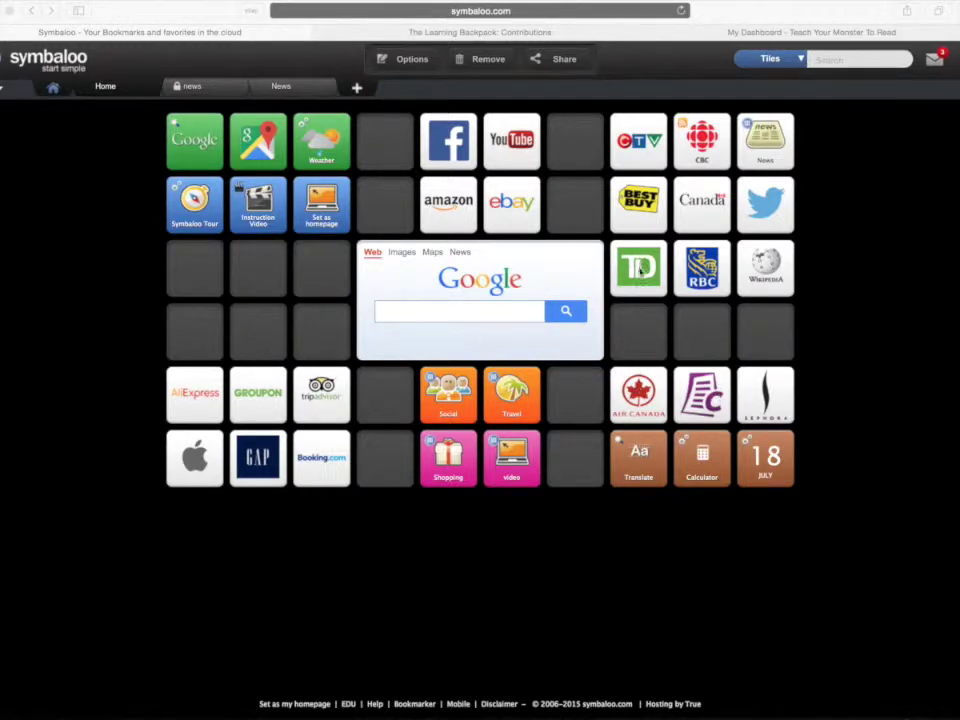
Remove the TD, Best Buy, CTV, RBC, Canada, CBC, News, Twitter and Wikipedia tiles from the Home webmix.
left_click_drag(639, 267, 502, 70)
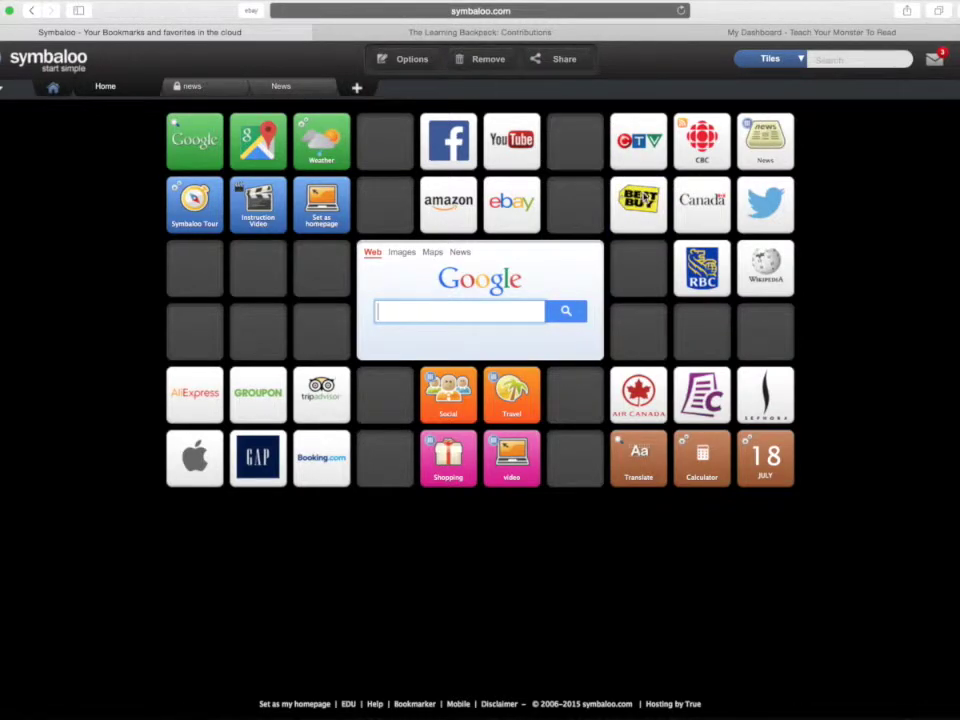
left_click_drag(639, 203, 498, 58)
left_click_drag(639, 140, 495, 60)
left_click_drag(702, 256, 495, 56)
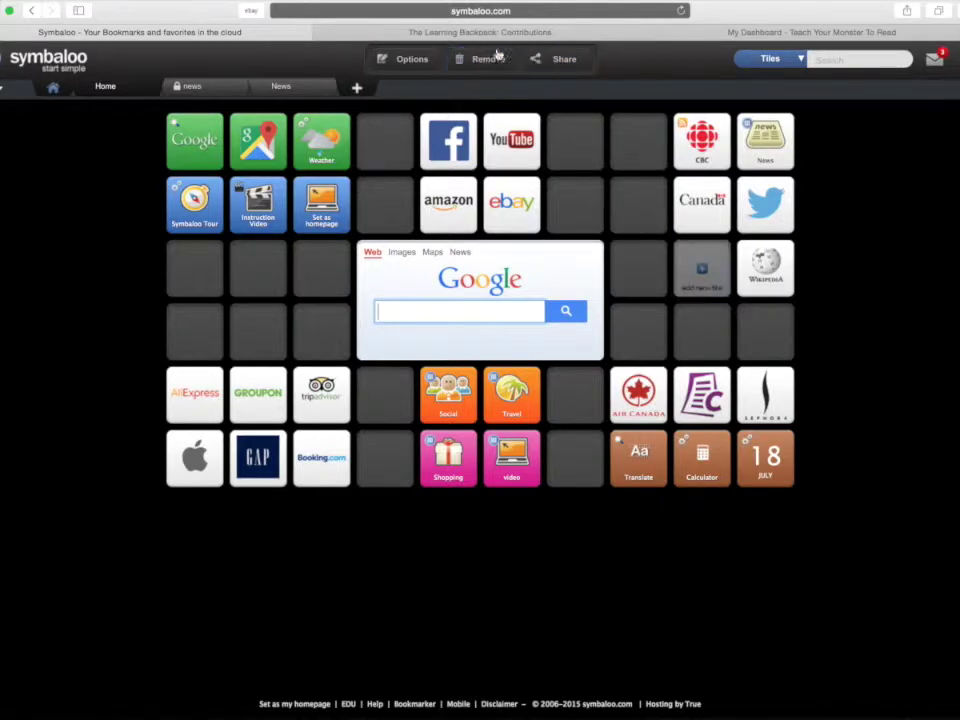
left_click_drag(702, 200, 490, 60)
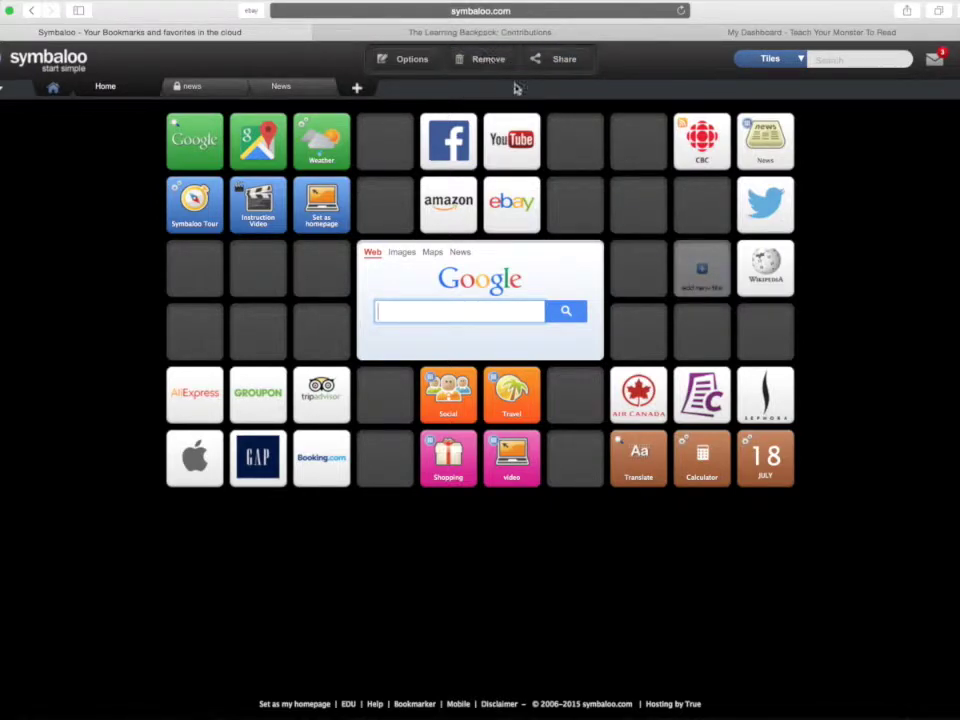
left_click_drag(702, 140, 478, 71)
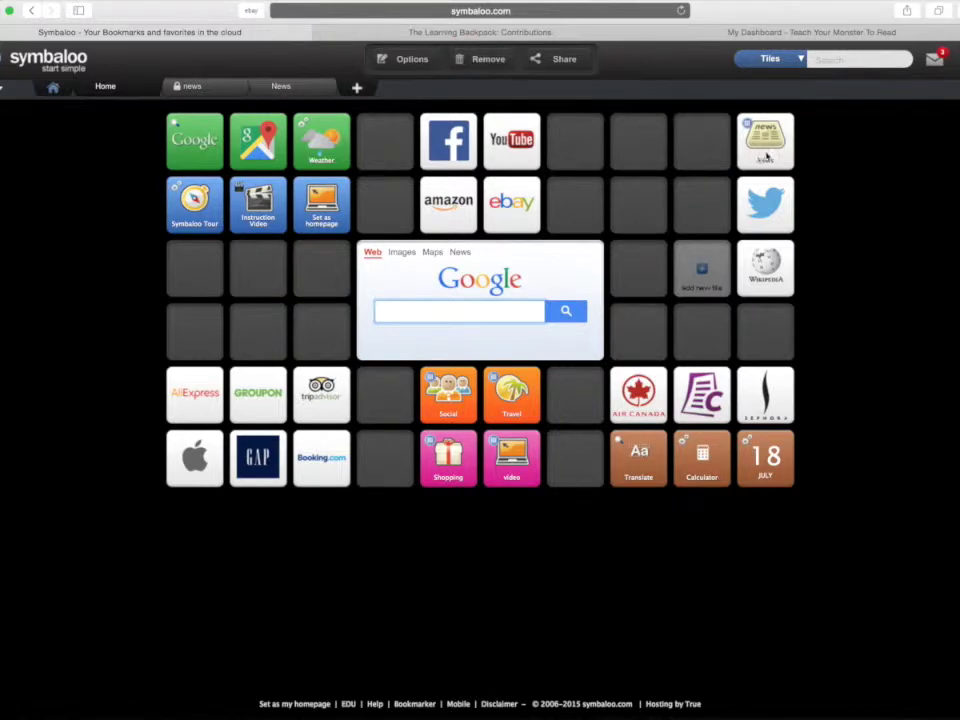
left_click_drag(765, 140, 476, 50)
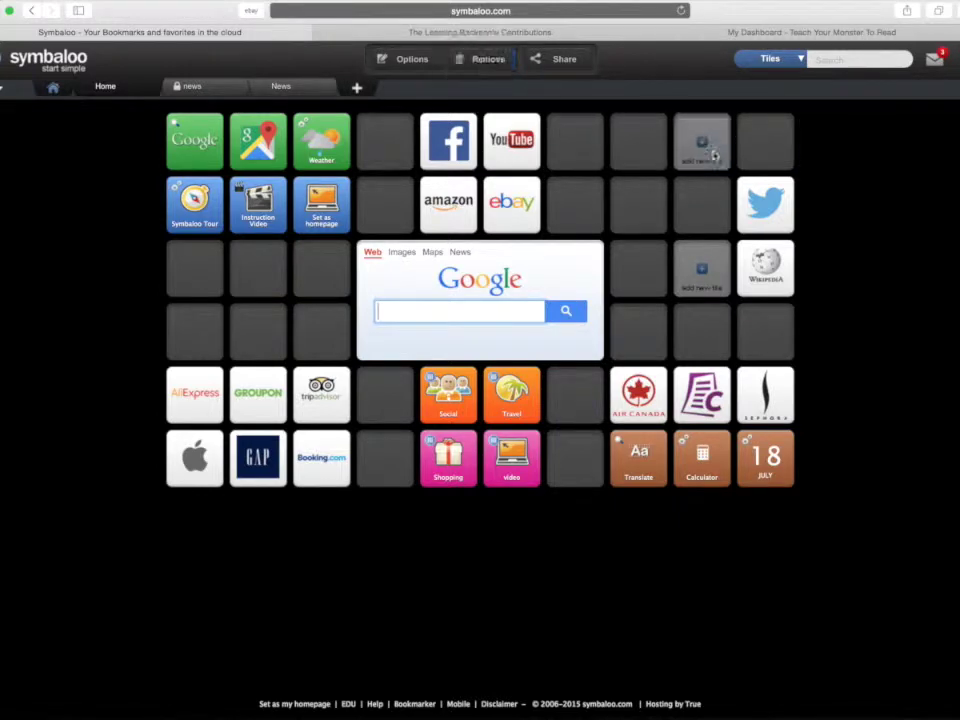
left_click_drag(765, 204, 480, 40)
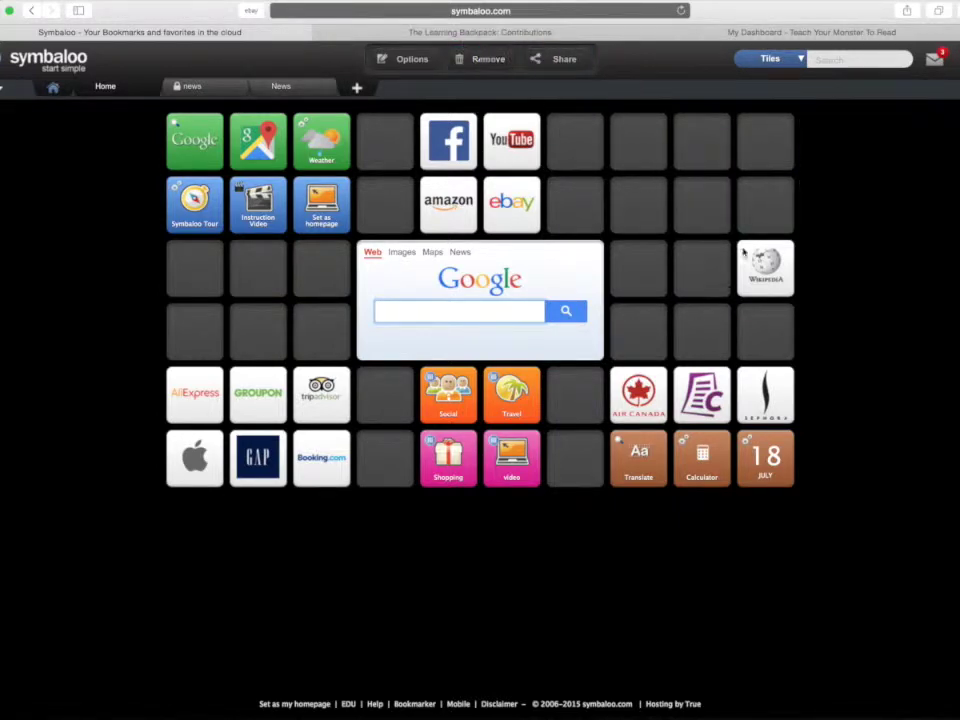
left_click_drag(575, 204, 475, 58)
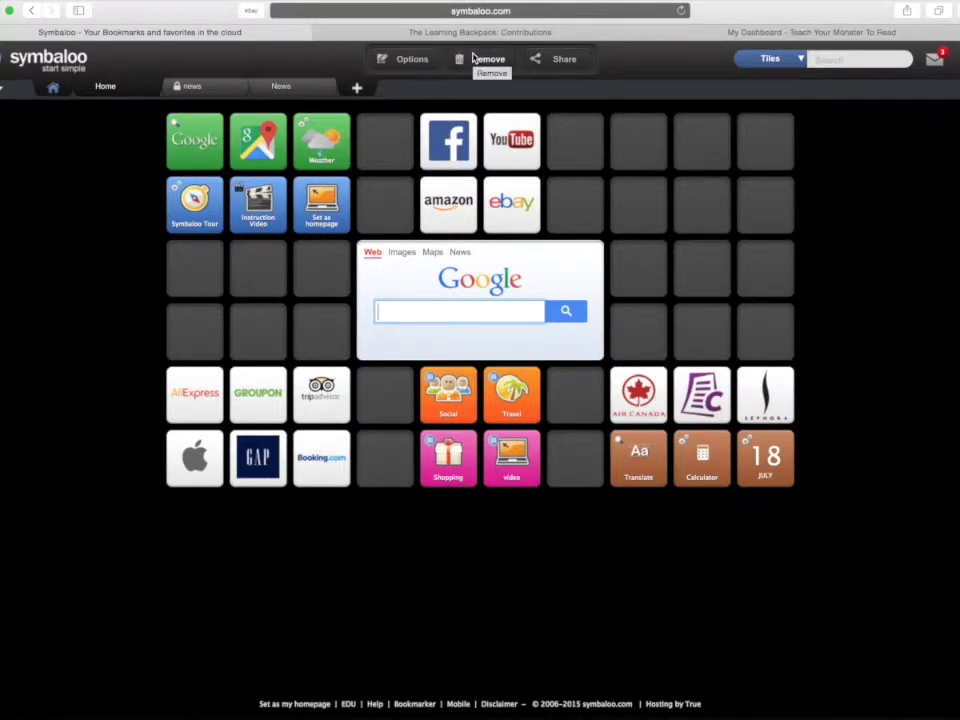
Close the two other browser tabs and open the empty tile at the end of the first row for editing.
left_click(320, 33)
left_click(321, 34)
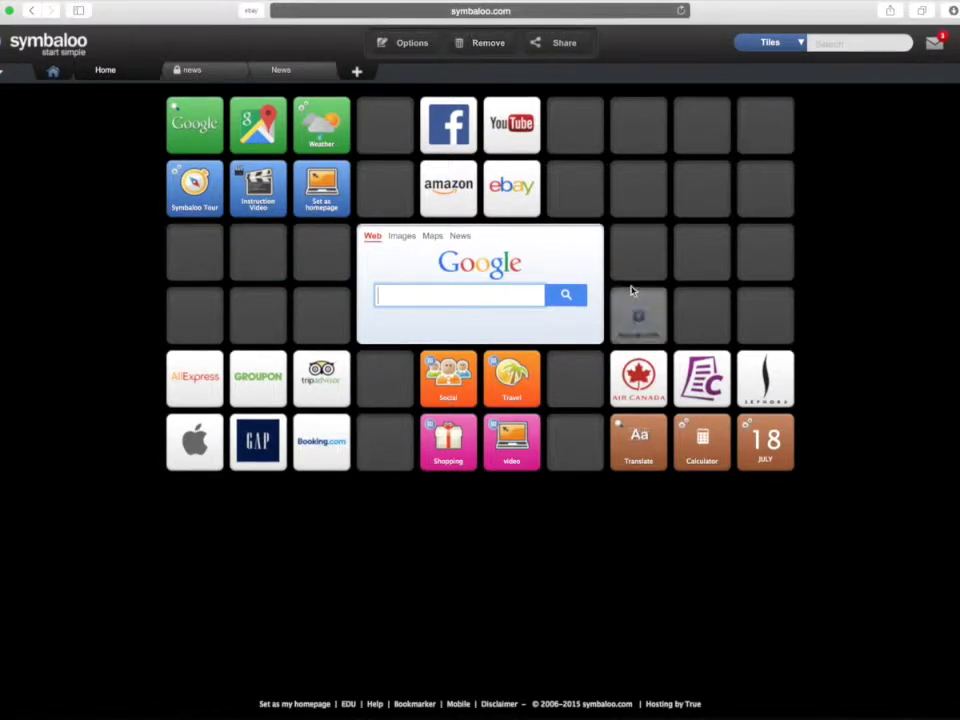
left_click(763, 140)
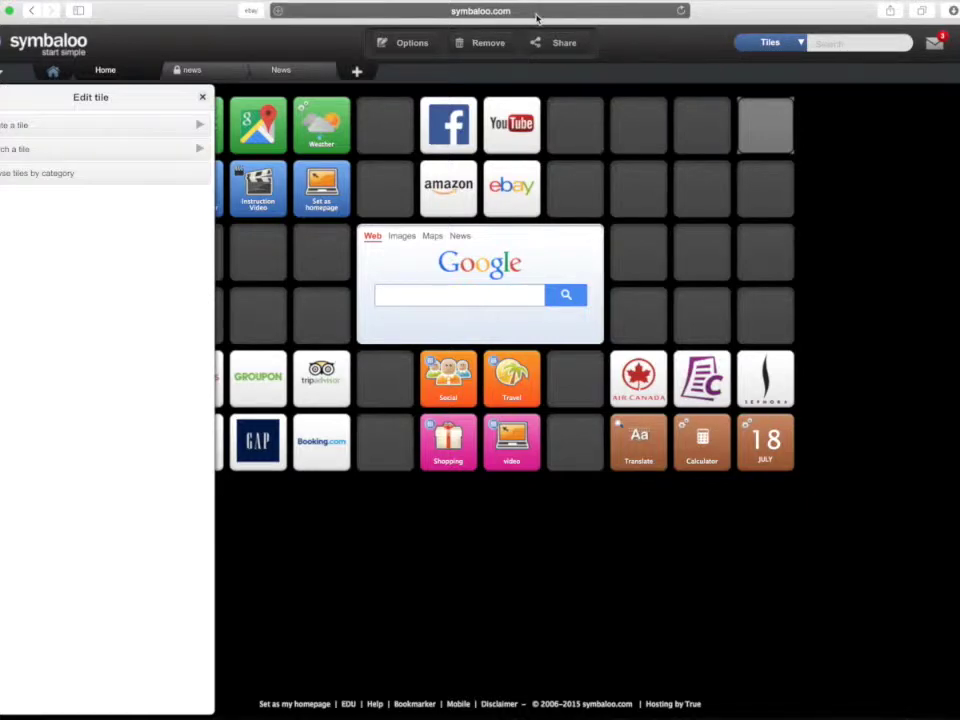
Open teachyourmonstertoread.com in a new browser tab.
key("super+t")
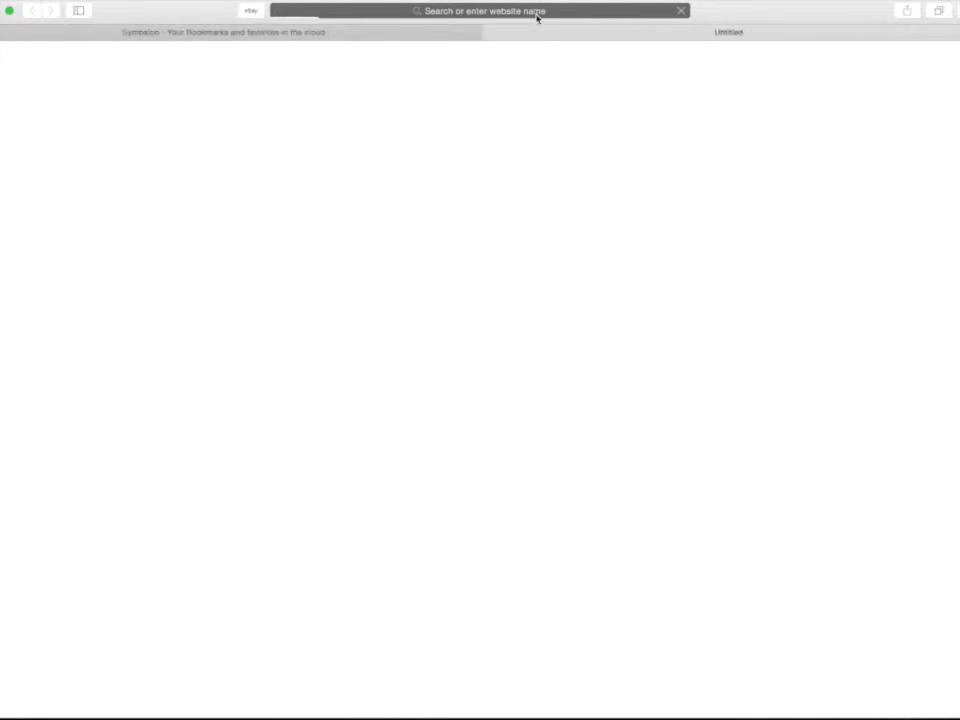
type("teachyourmonstertoread.com")
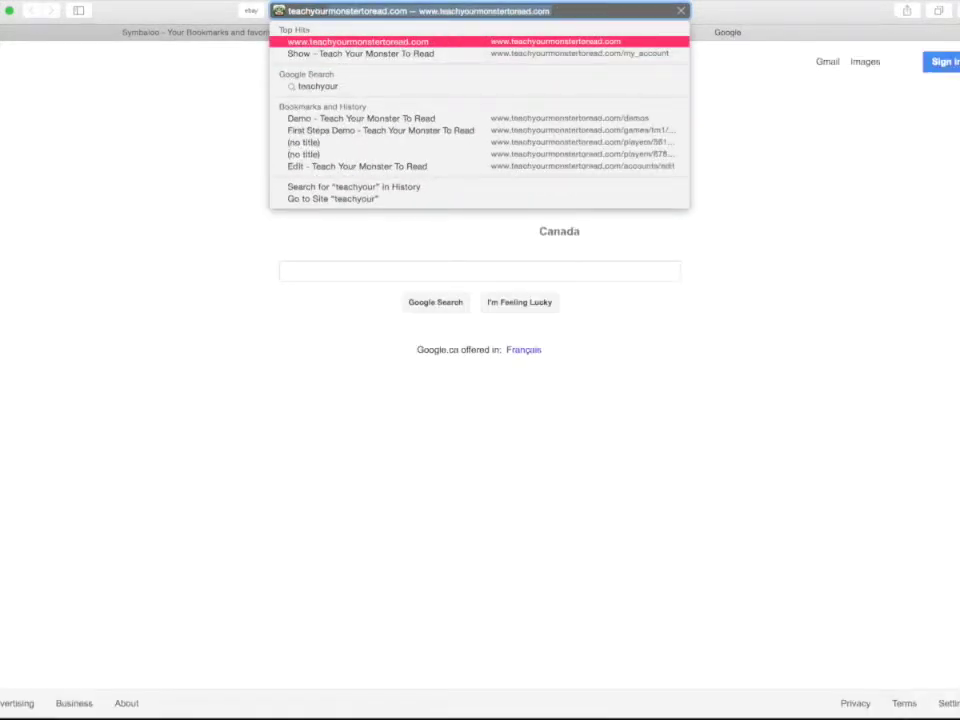
key("Return")
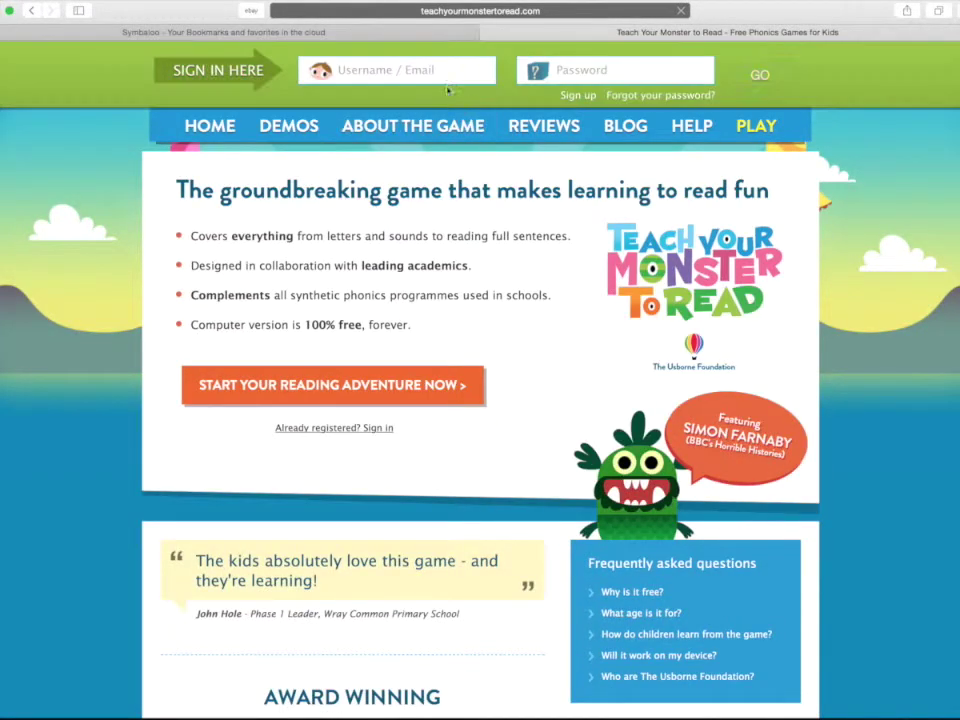
Sign in to Teach Your Monster to Read with the saved account e-mail and password.
left_click(336, 68)
left_click(432, 101)
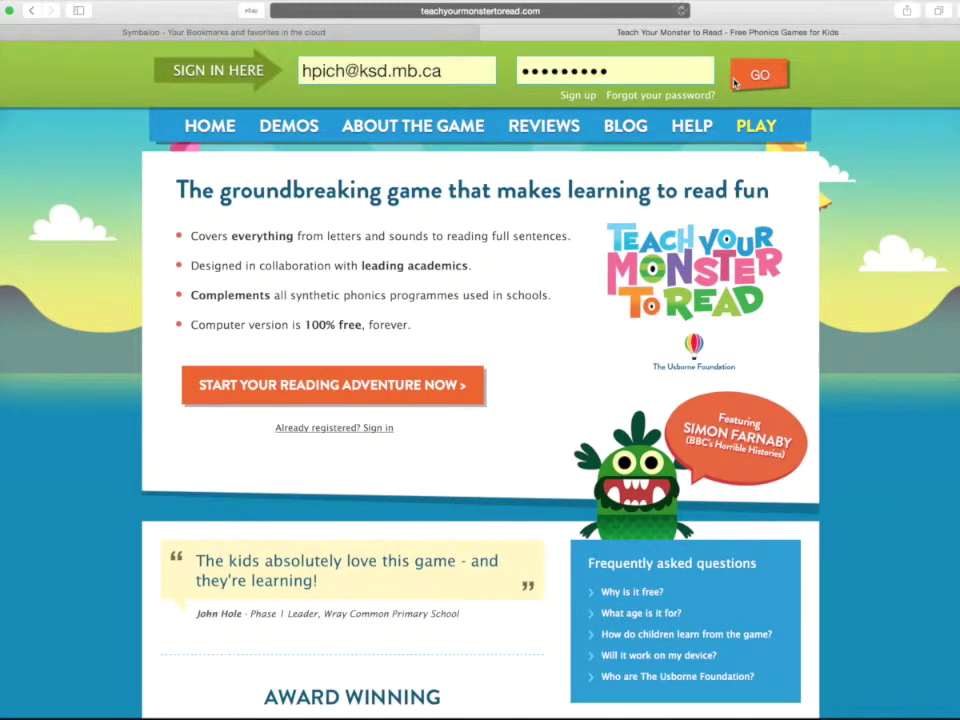
key("Return")
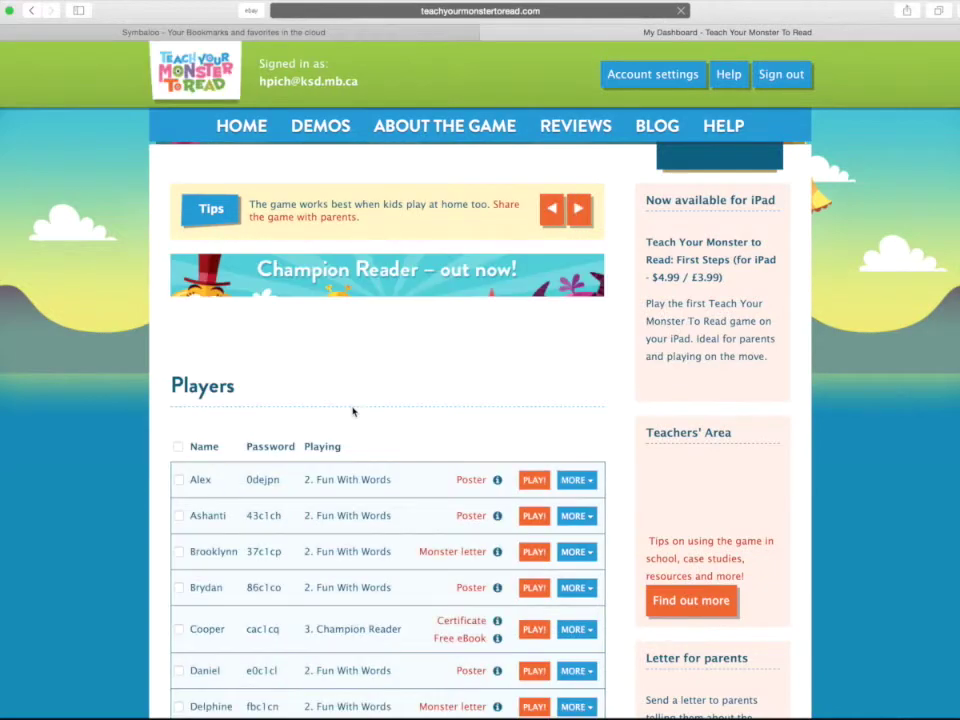
Examine the dashboard's player list and the download and group options below it.
scroll(352, 407, "down", 5)
scroll(352, 407, "down", 15)
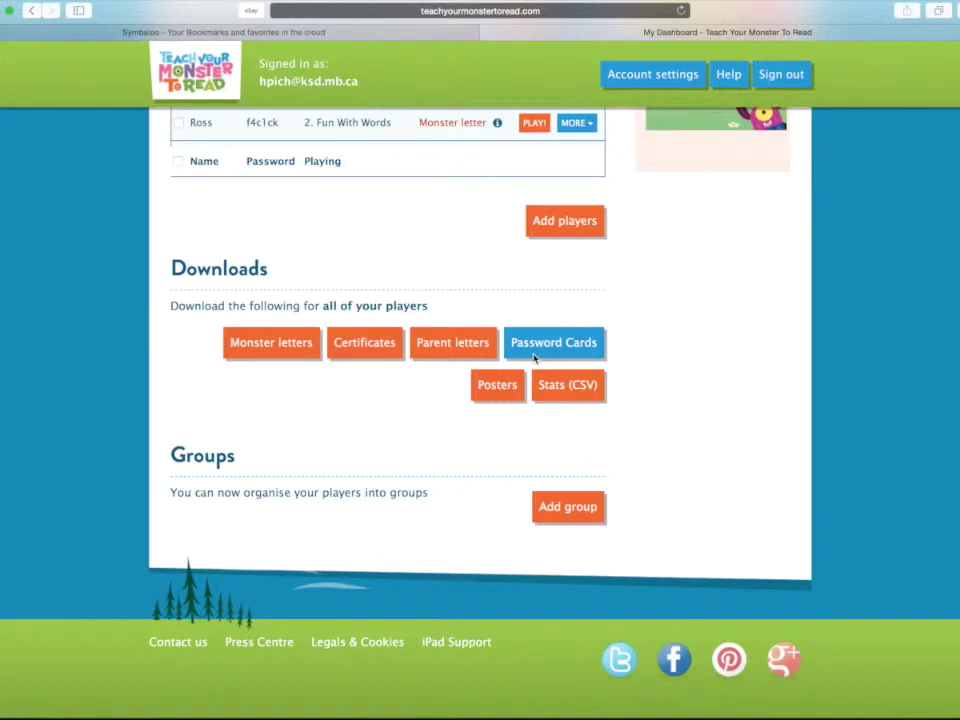
scroll(386, 354, "up", 10)
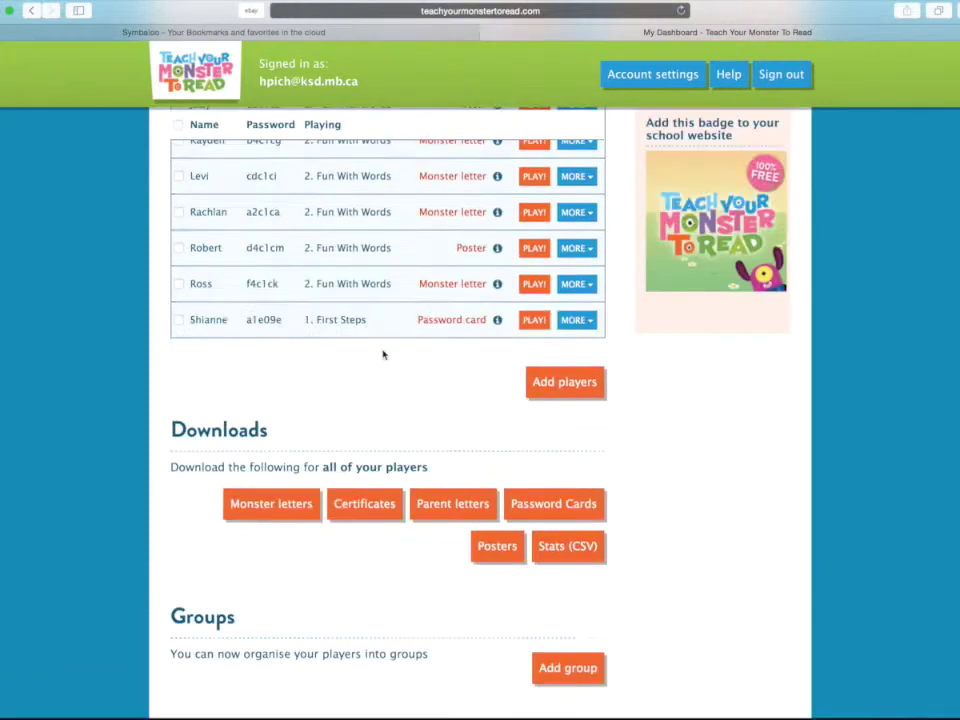
scroll(384, 354, "up", 10)
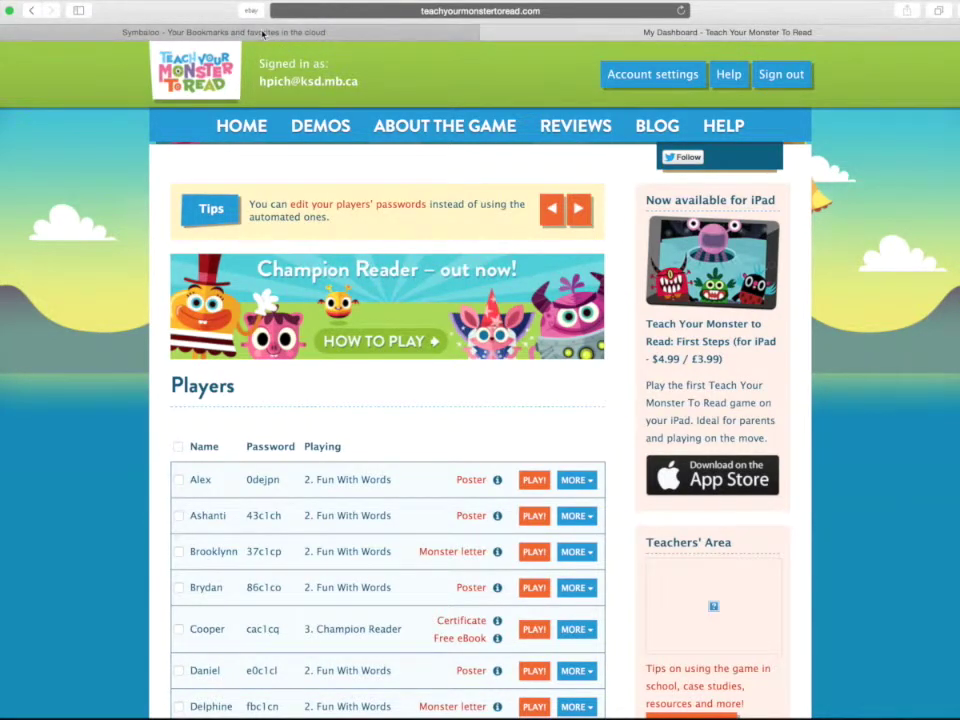
Copy the dashboard's web address and paste it as the website of a new tile at the end of Symbaloo's first row.
left_click(329, 11)
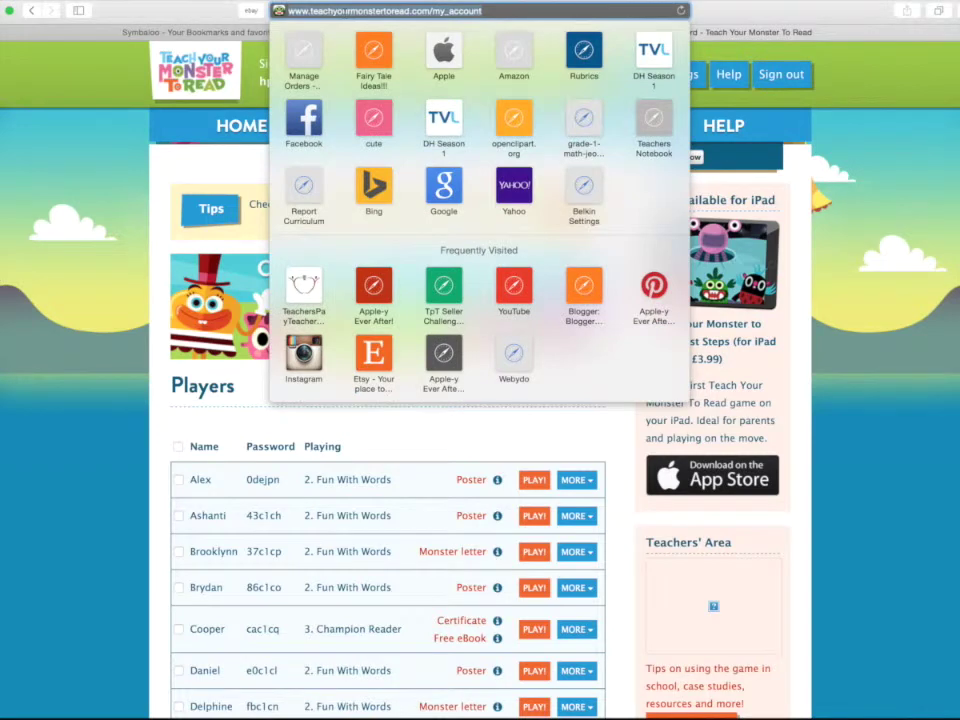
left_click(150, 29)
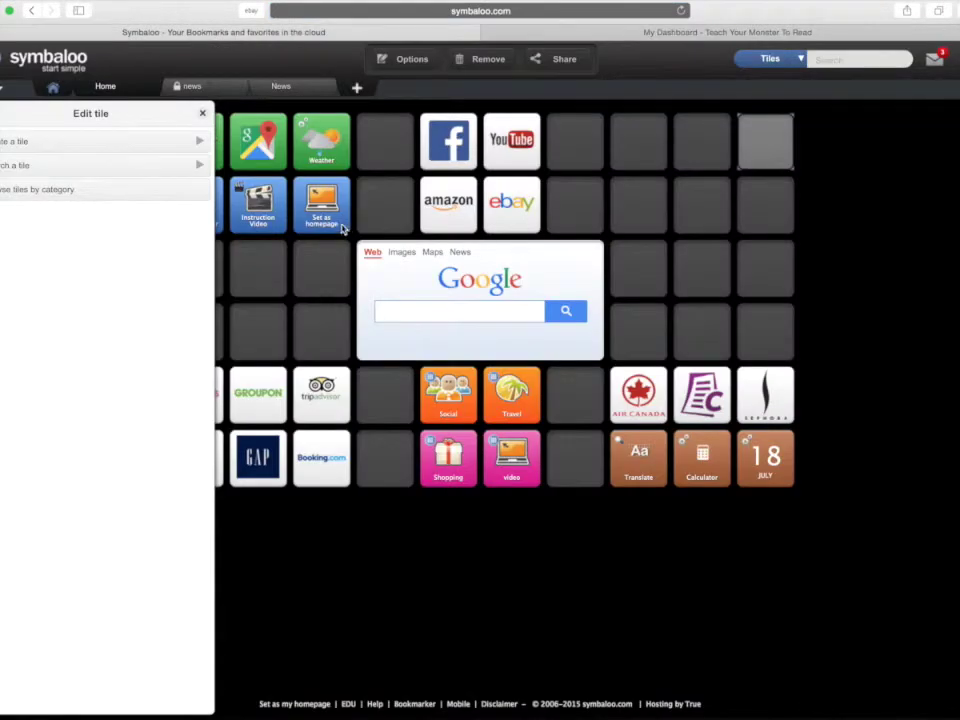
left_click(769, 148)
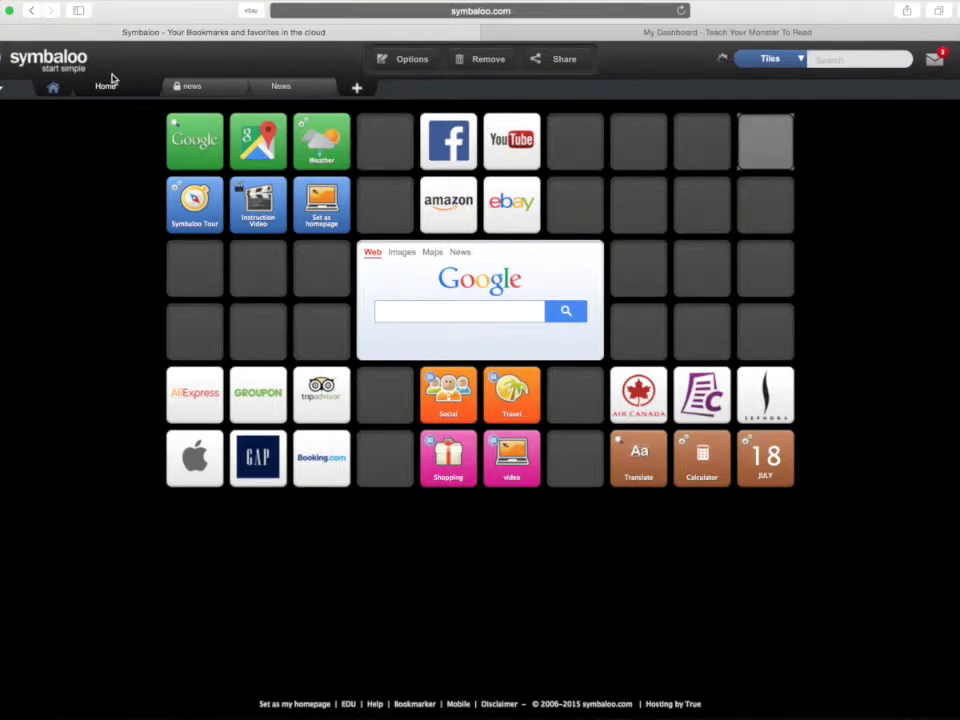
left_click(79, 146)
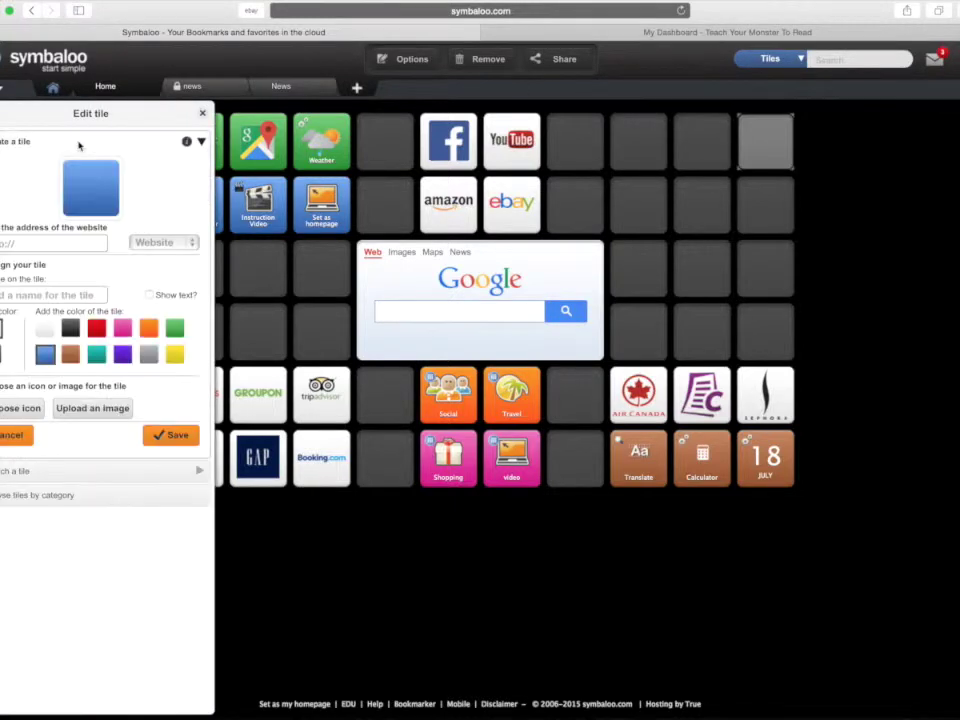
left_click(62, 245)
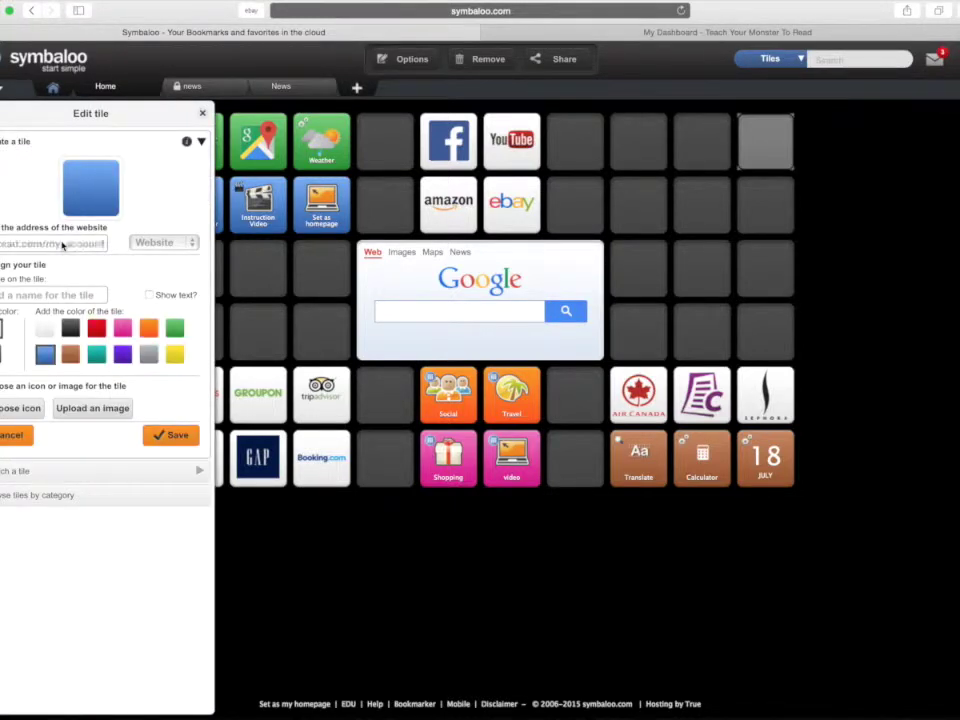
key("super+v")
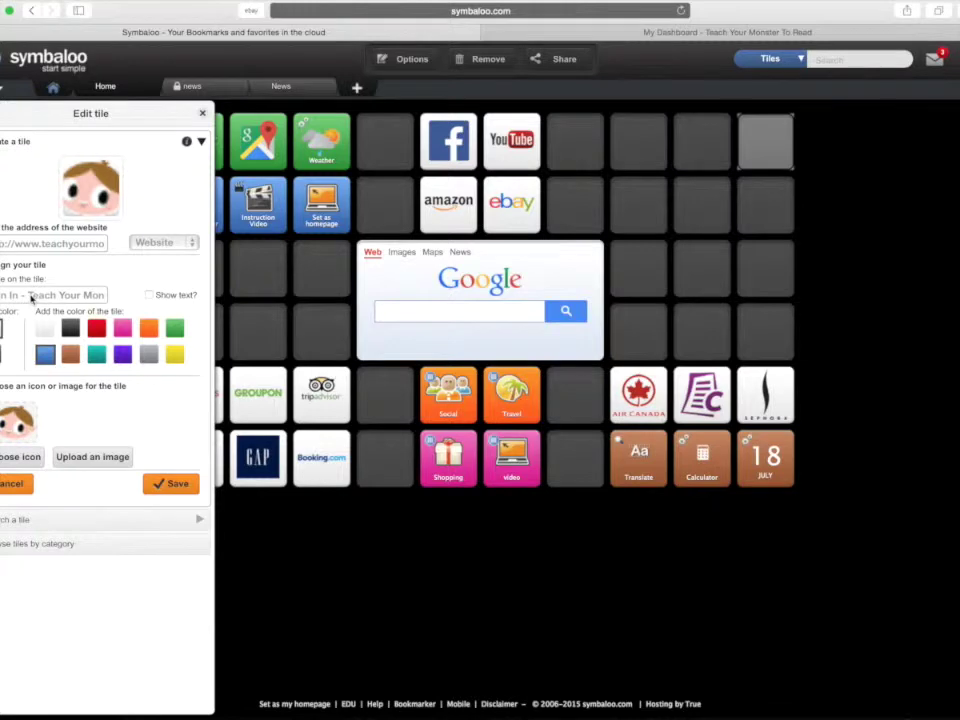
Change the new tile's name to Teach Your Monster To Read.
left_click(30, 295)
key("BackSpace")
key("BackSpace")
key("BackSpace")
key("BackSpace")
key("BackSpace")
key("BackSpace")
type("er")
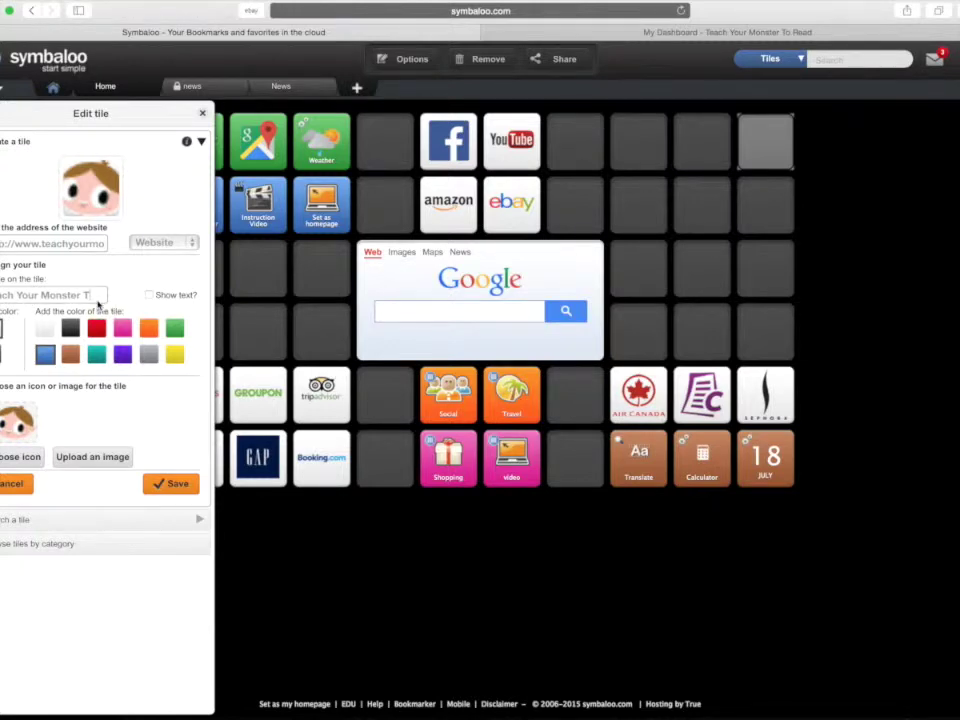
type(" To Read")
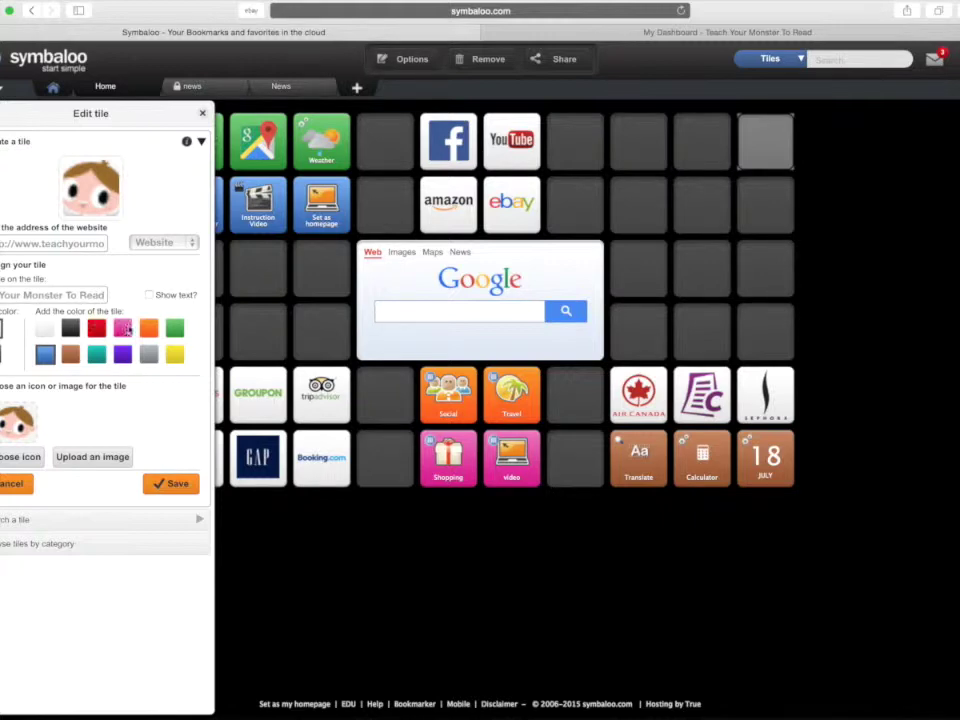
Try green and orange for the tile's colour, settle on yellow, and save the tile.
left_click(173, 330)
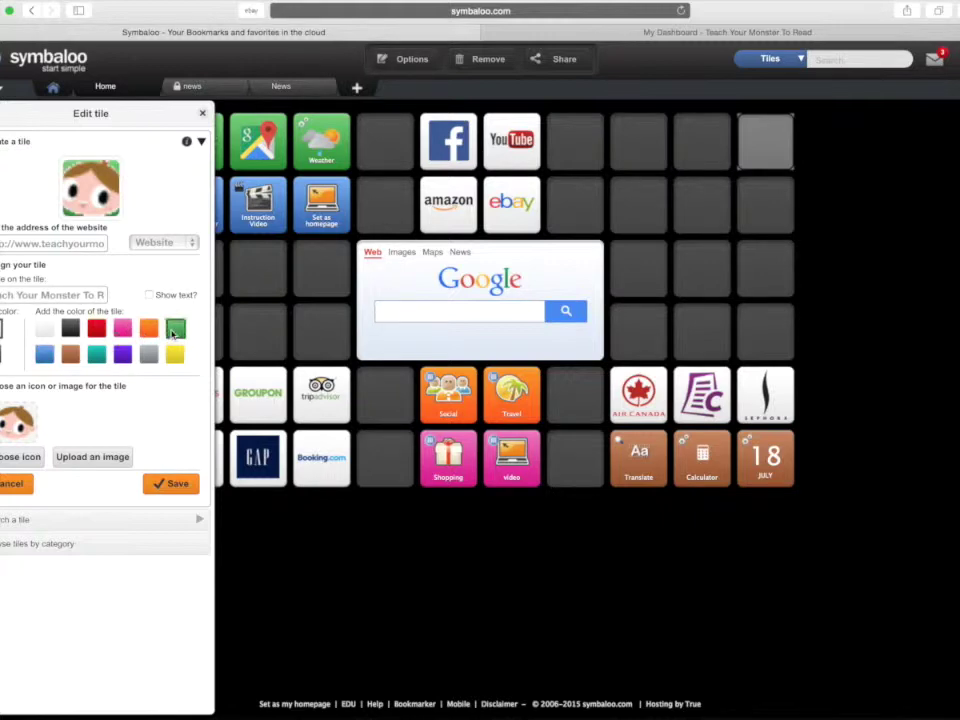
left_click(175, 354)
left_click(150, 332)
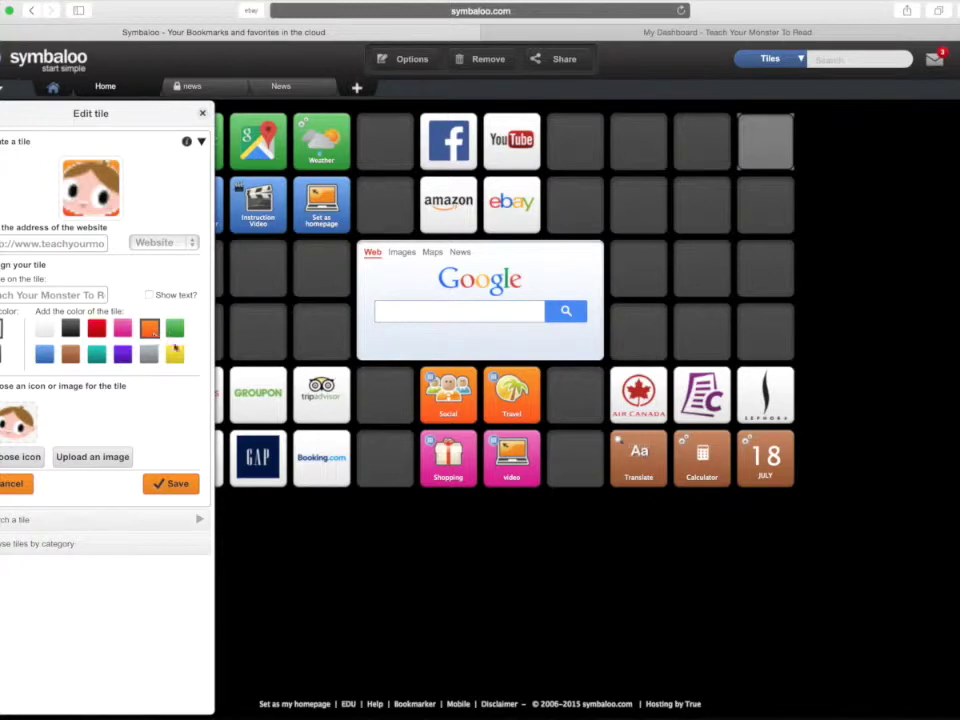
left_click(175, 354)
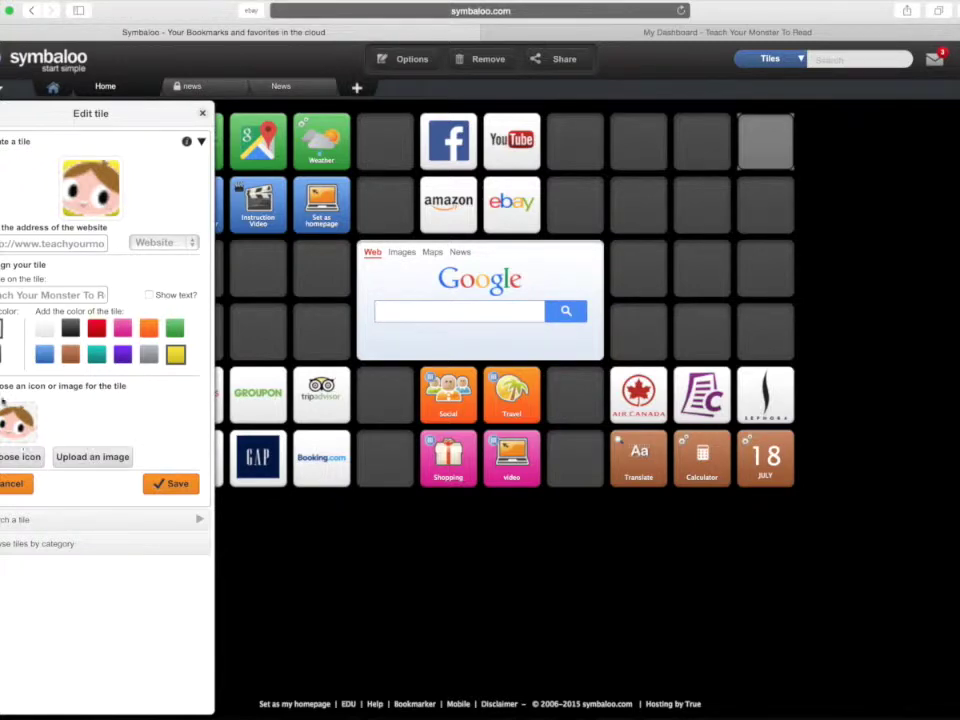
left_click(186, 487)
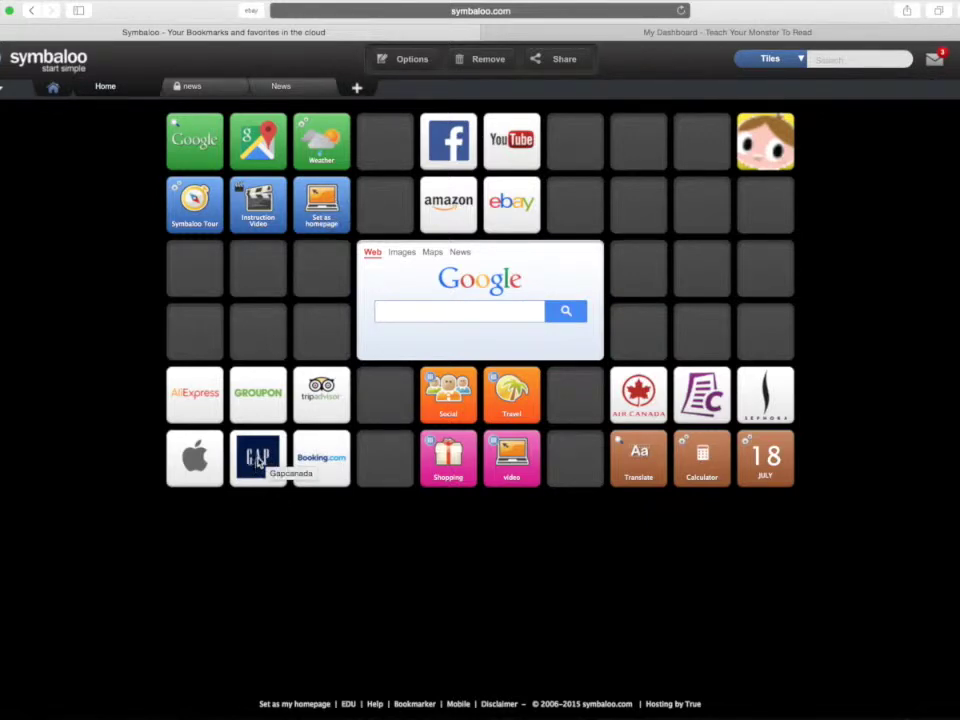
Open the new Teach Your Monster To Read tile to test its link, and return to the Symbaloo page.
left_click_drag(268, 465, 483, 300)
left_click(754, 160)
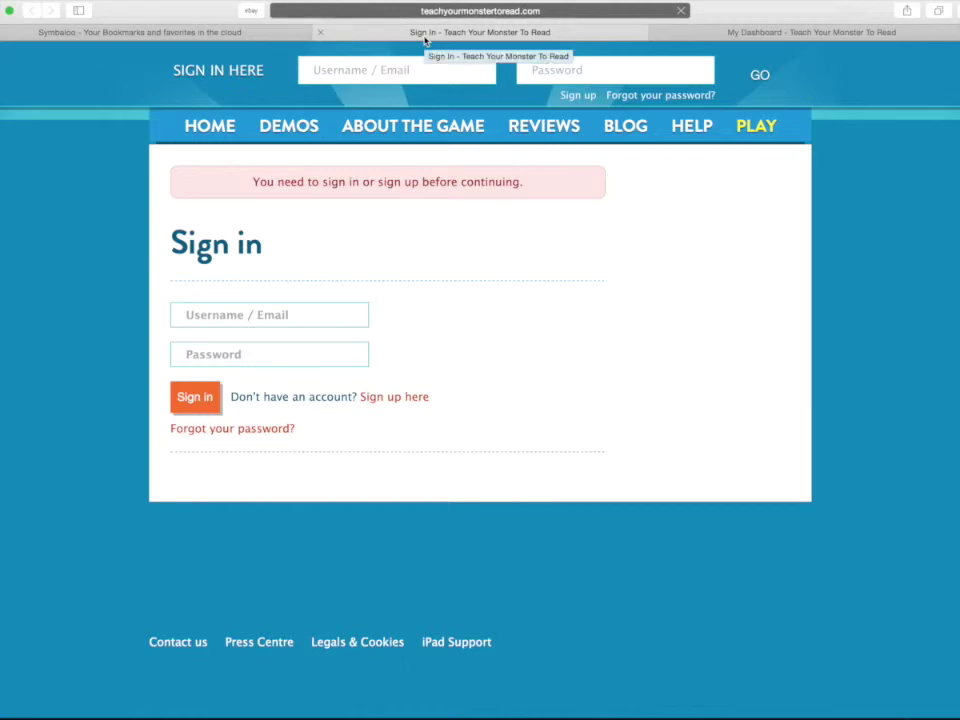
left_click(383, 78)
left_click(158, 30)
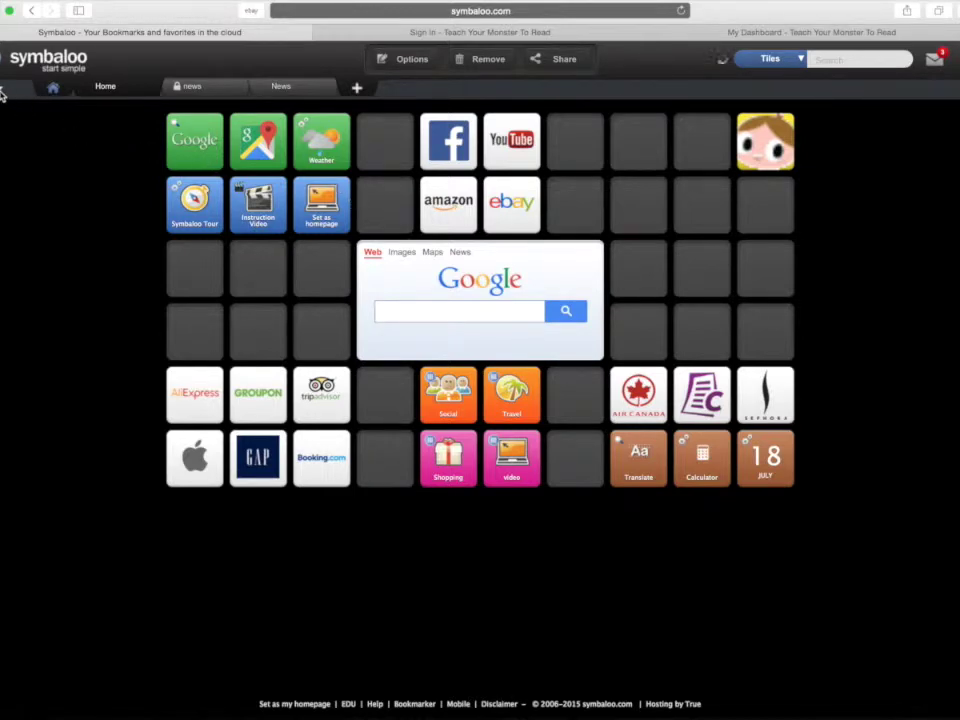
Search the Symbaloo Gallery for Math webmixes from Canada and look through the results.
left_click(3, 92)
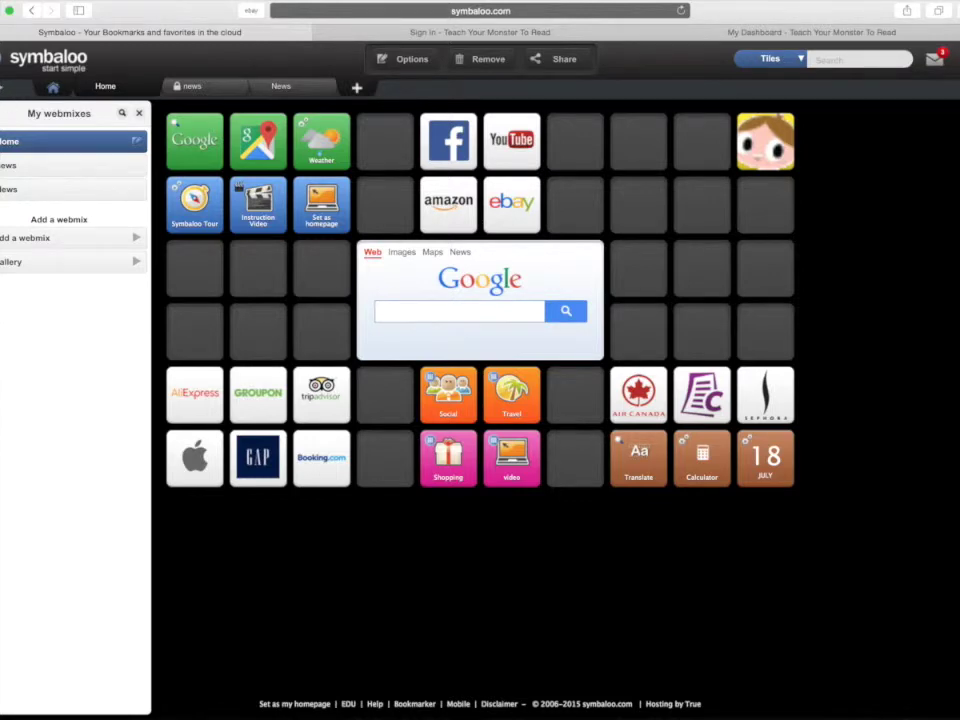
left_click(15, 240)
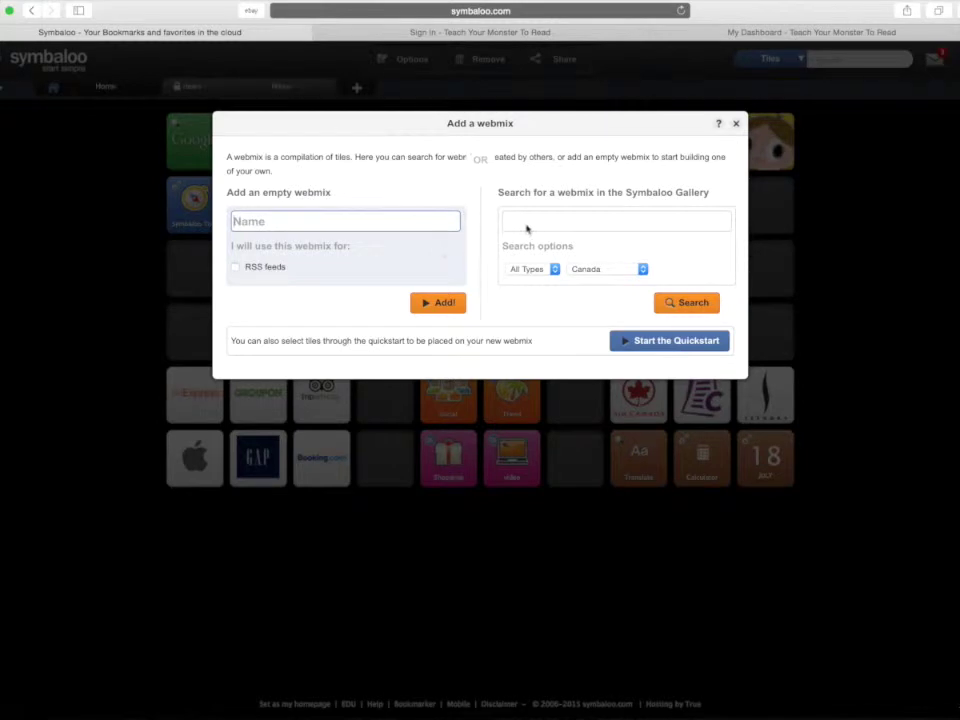
left_click(527, 229)
type("Math")
left_click(672, 302)
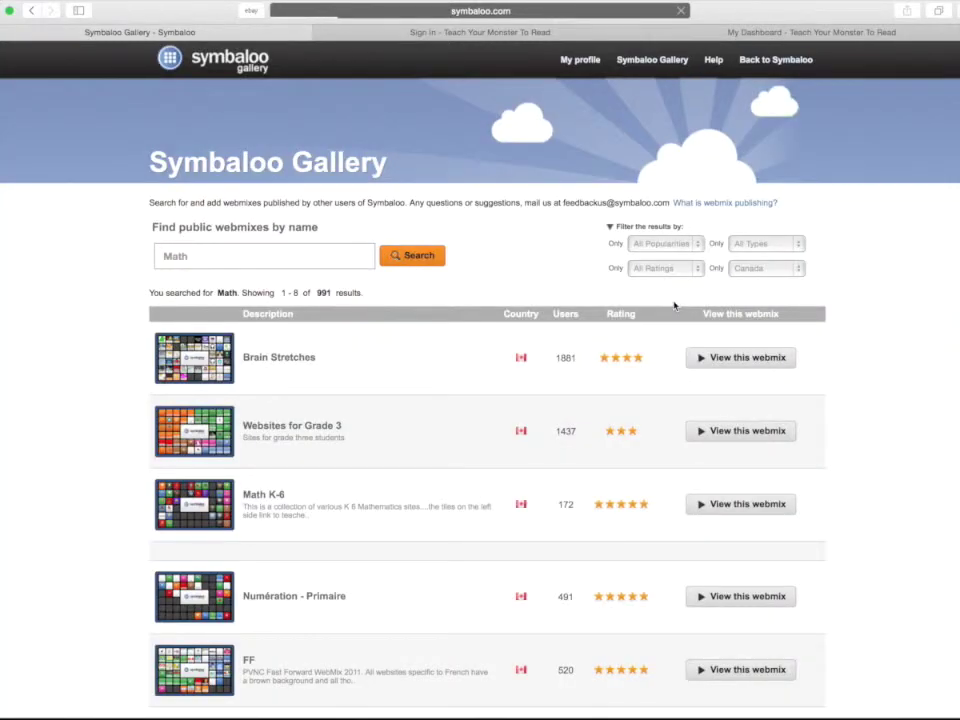
scroll(317, 370, "down", 3)
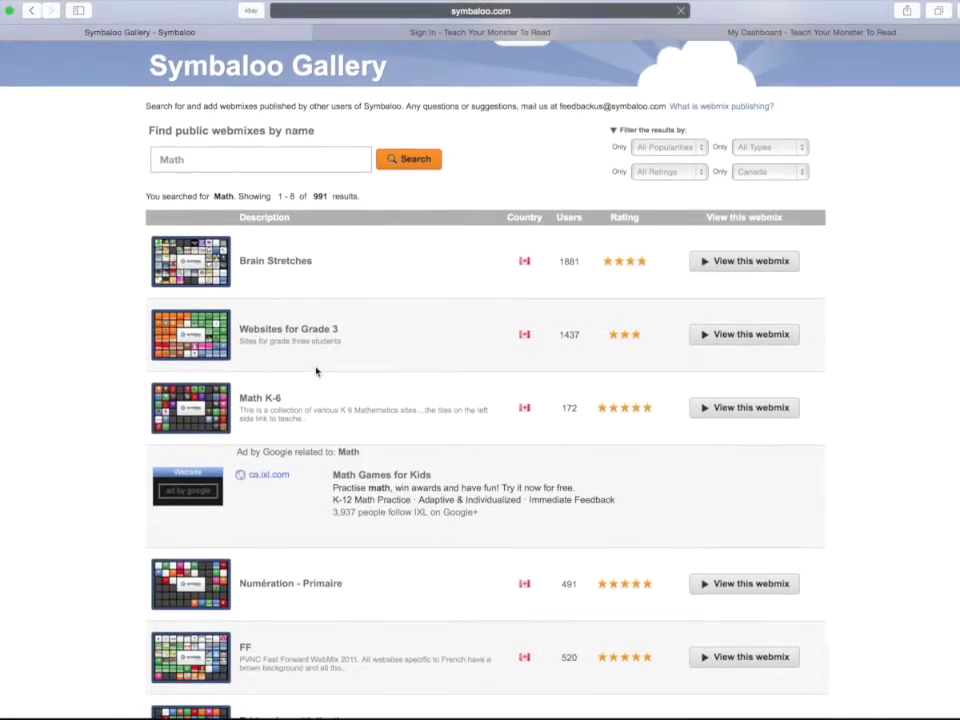
Look through the Math gallery results and open the Brain Stretches webmix to preview its tiles.
scroll(316, 371, "down", 8)
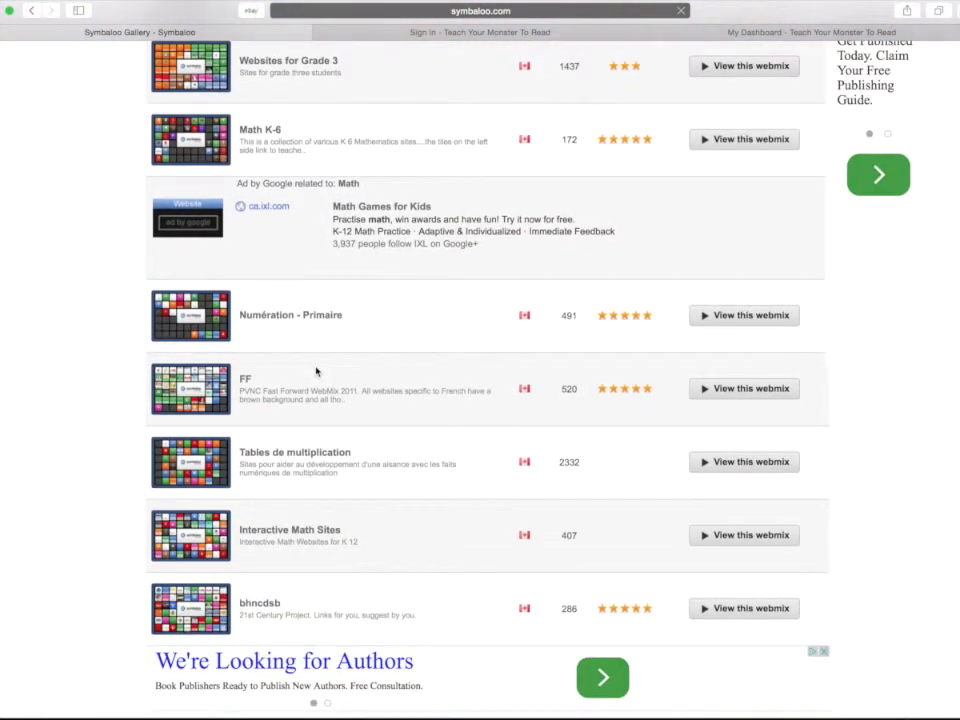
scroll(316, 371, "down", 3)
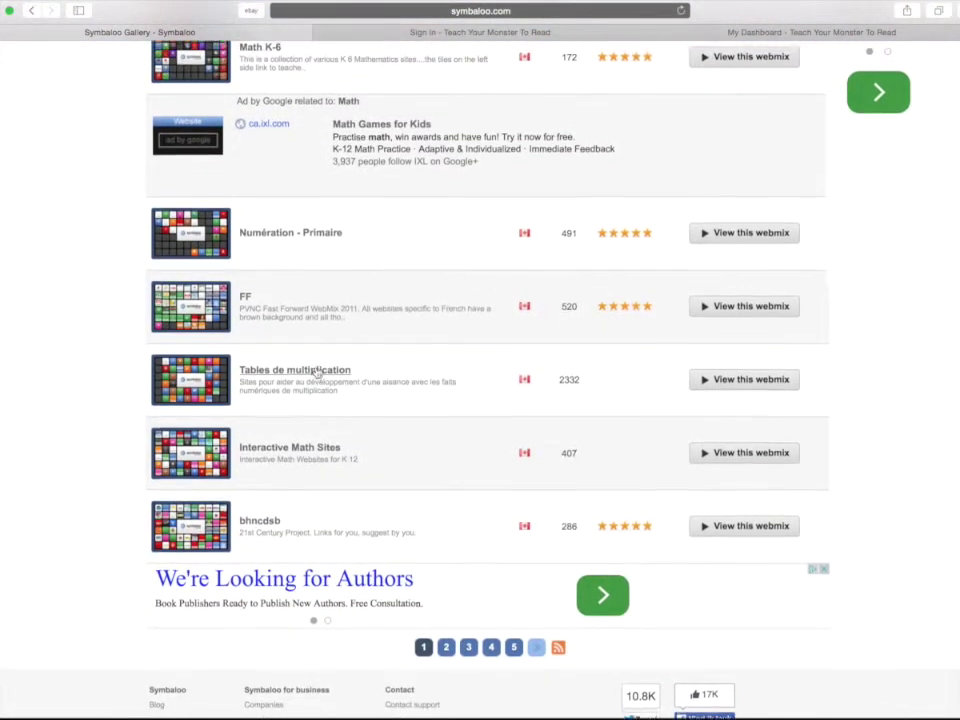
scroll(311, 446, "down", 2)
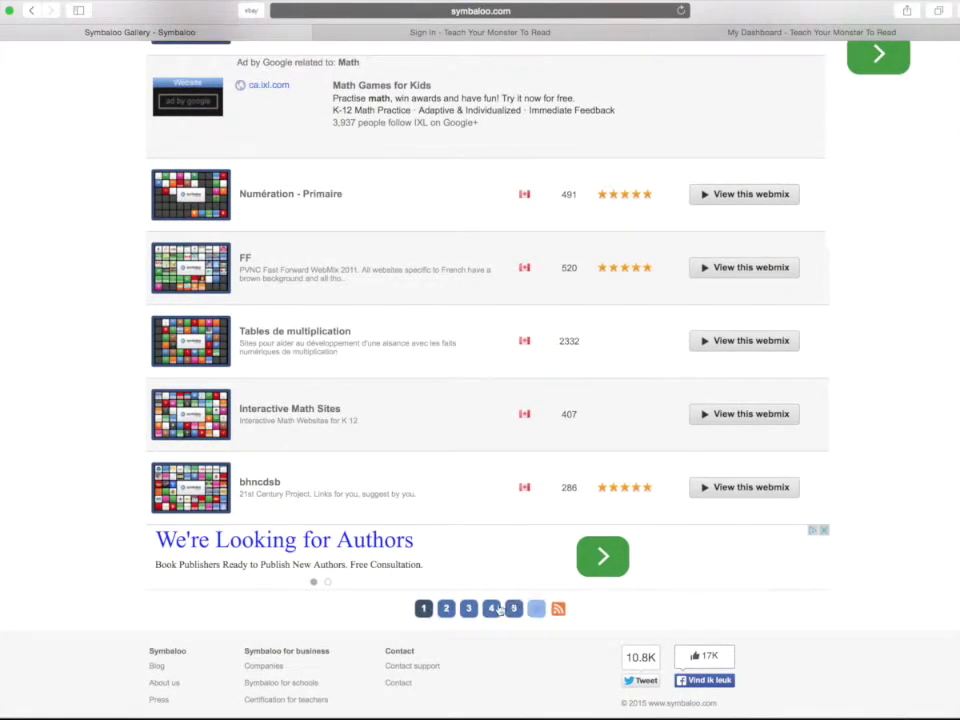
scroll(420, 466, "up", 10)
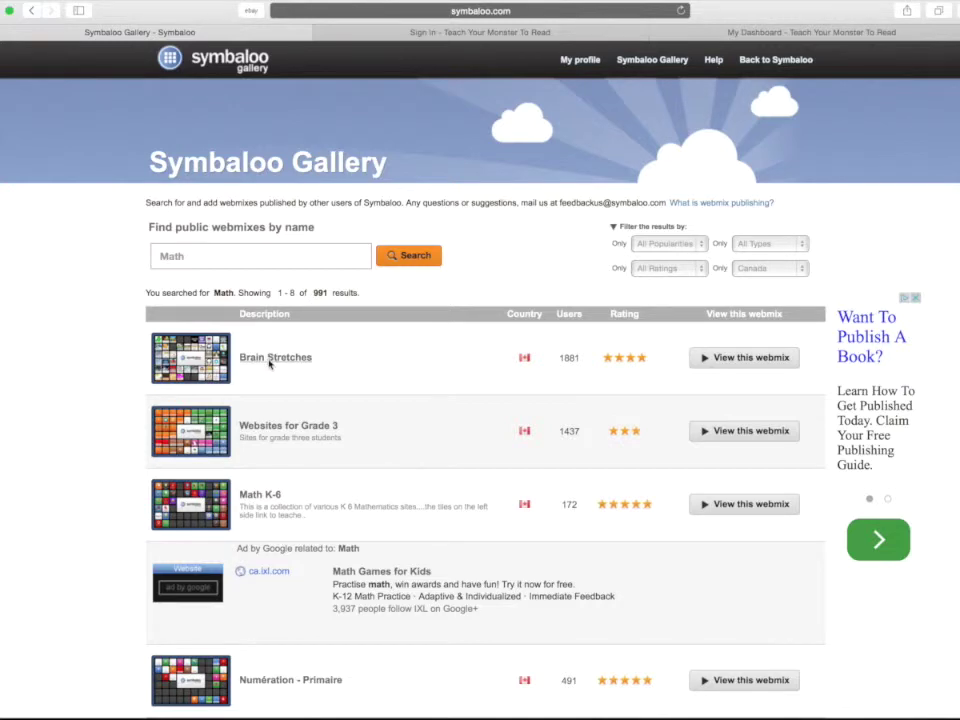
left_click(748, 362)
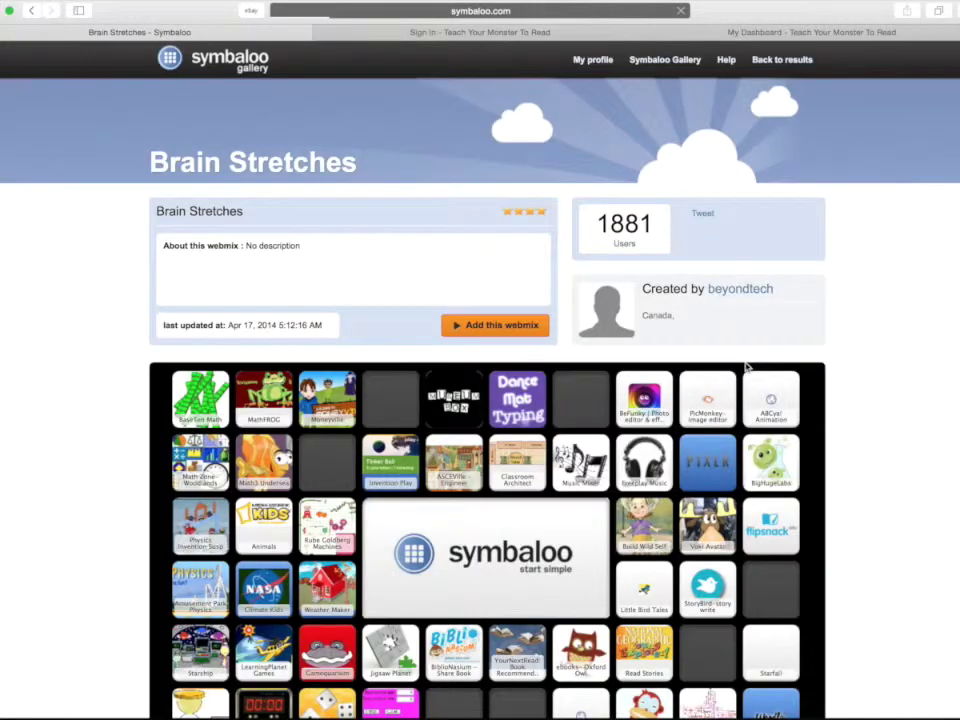
scroll(525, 413, "down", 5)
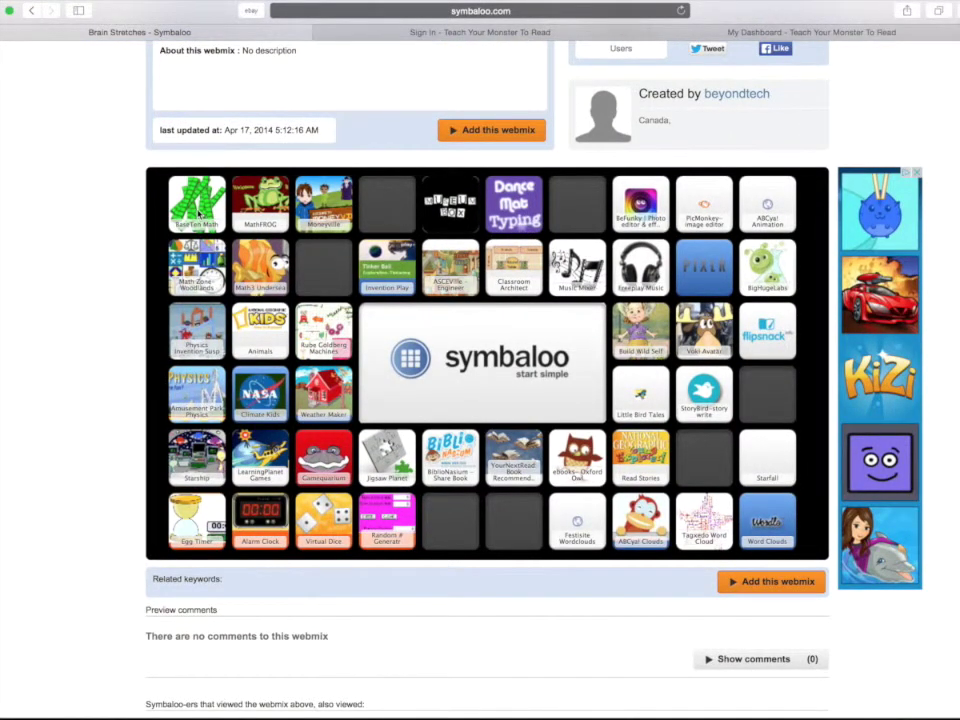
Open the BaseTen Math tile and build 43 with four ten-rods and three single blocks.
left_click(198, 212)
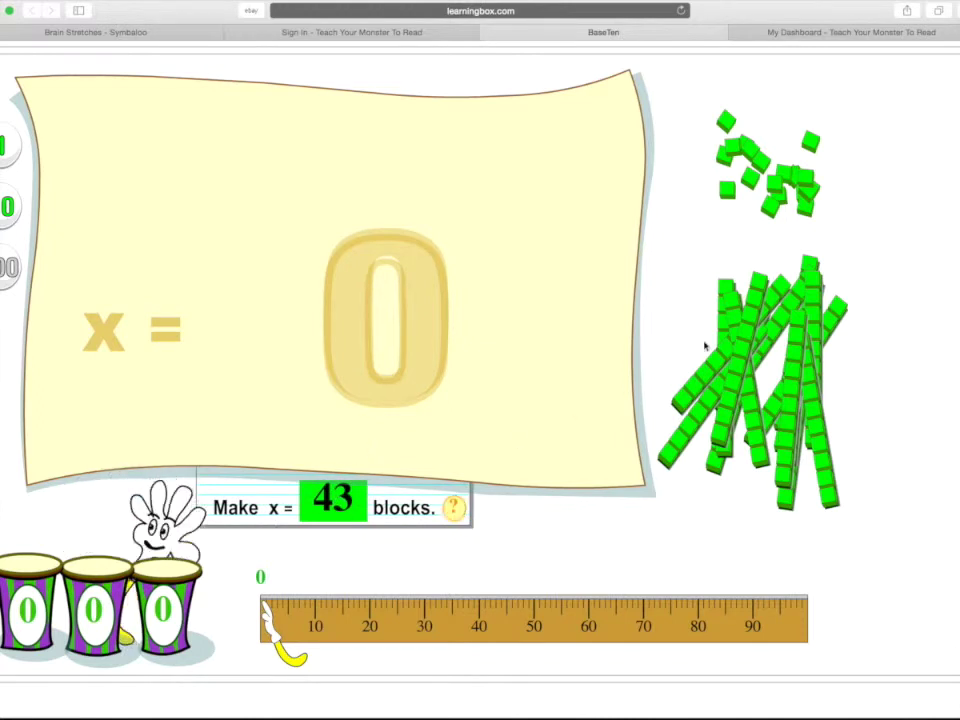
left_click_drag(705, 346, 400, 370)
left_click_drag(632, 407, 435, 372)
left_click_drag(760, 380, 467, 356)
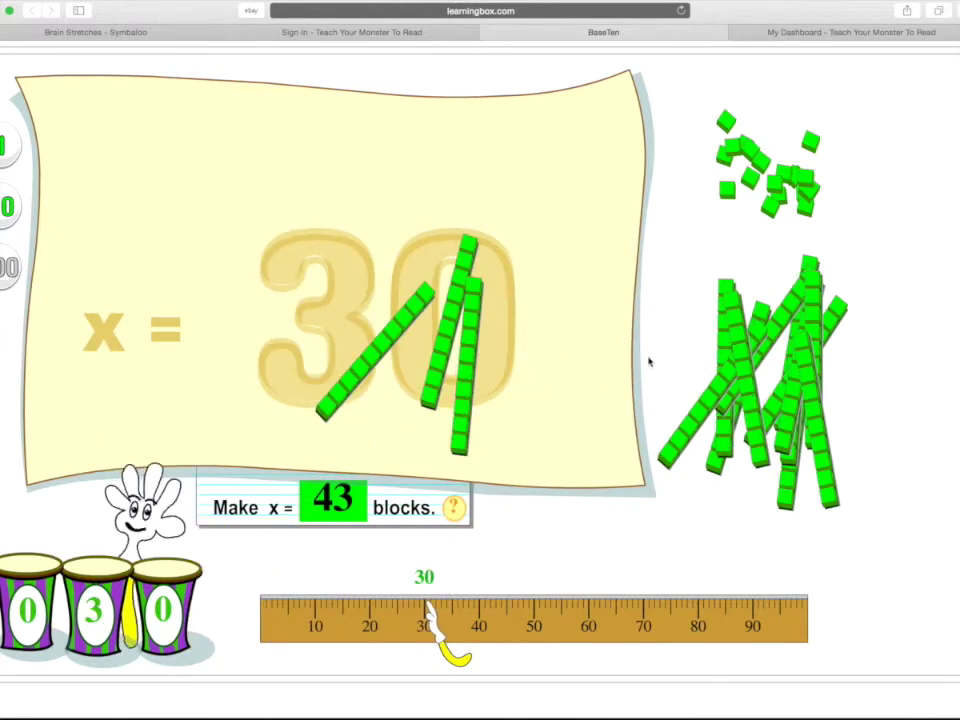
left_click_drag(690, 420, 465, 340)
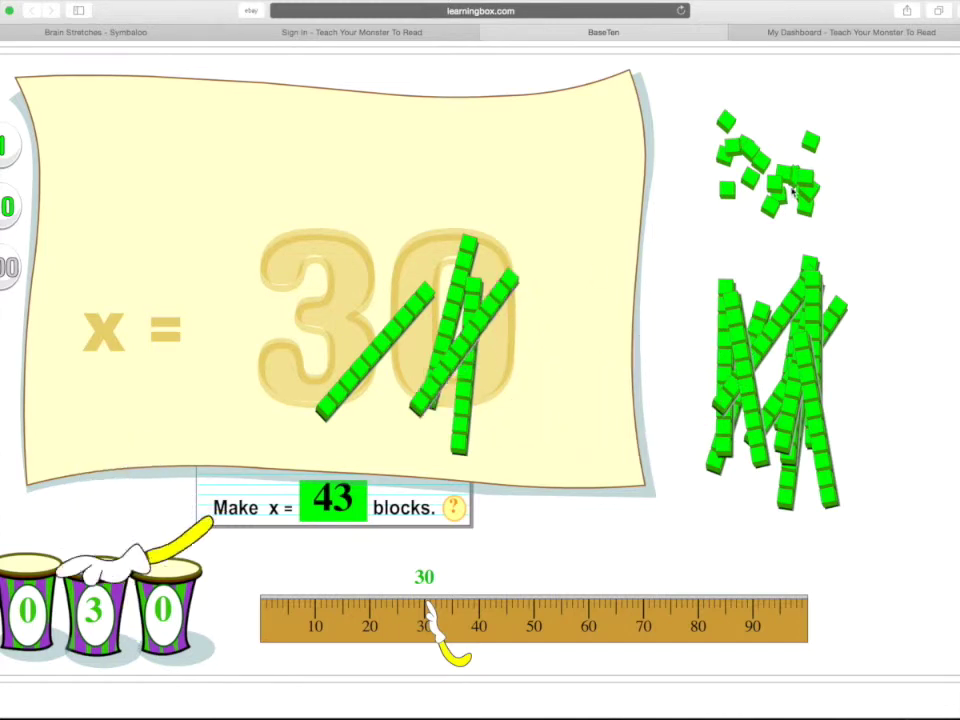
left_click_drag(793, 190, 591, 183)
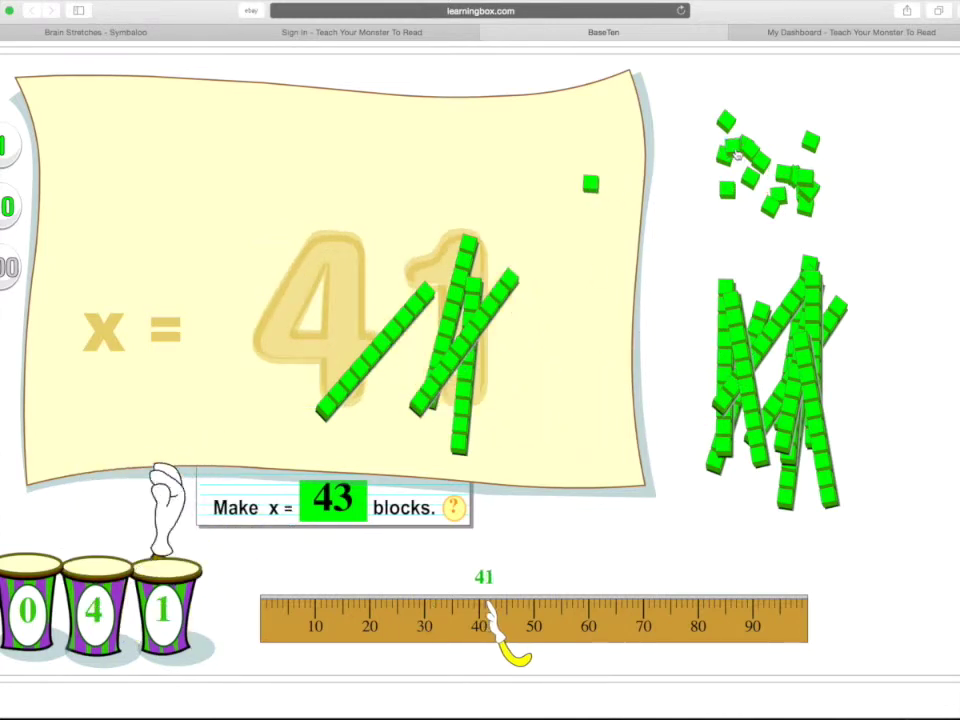
left_click_drag(737, 150, 562, 166)
left_click_drag(713, 135, 586, 154)
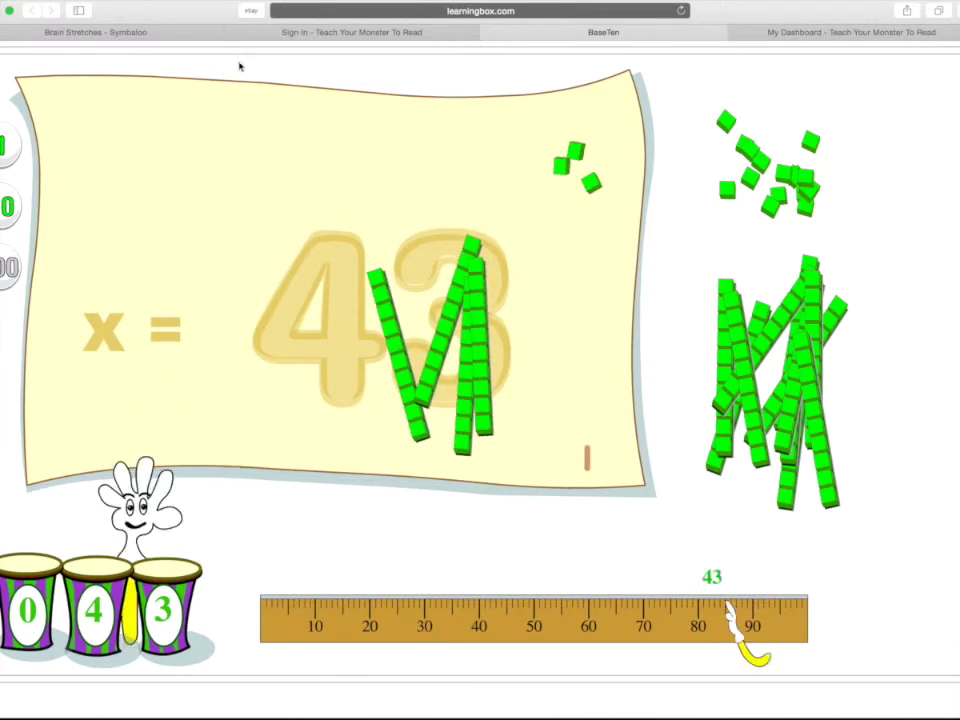
Close the BaseTen and Sign In pages, return to Brain Stretches, and add that webmix to the Symbaloo account.
left_click(488, 32)
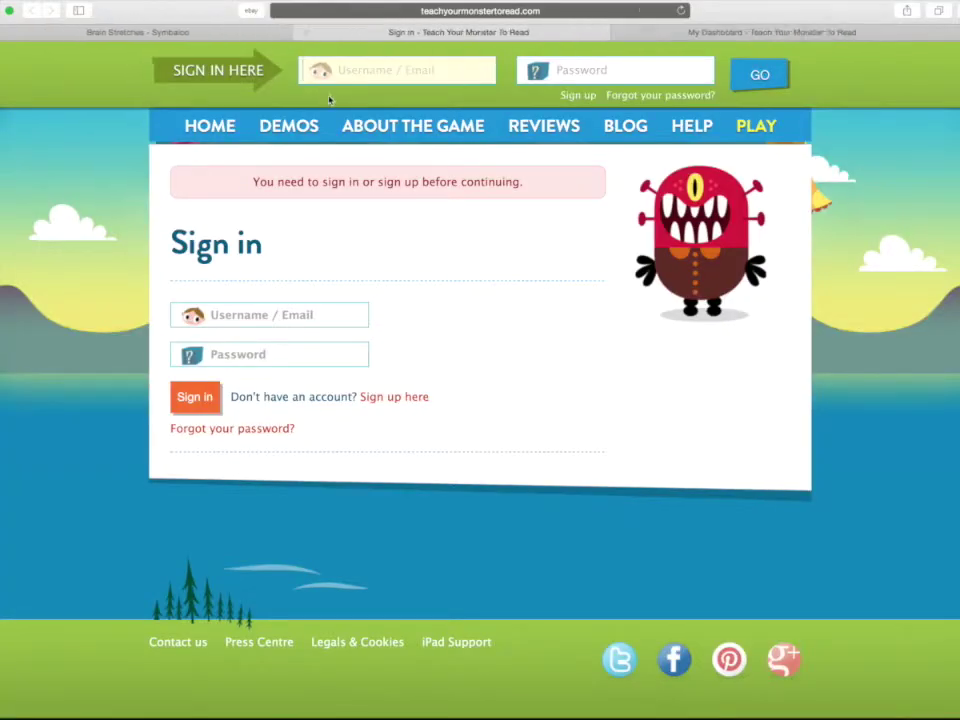
left_click(325, 34)
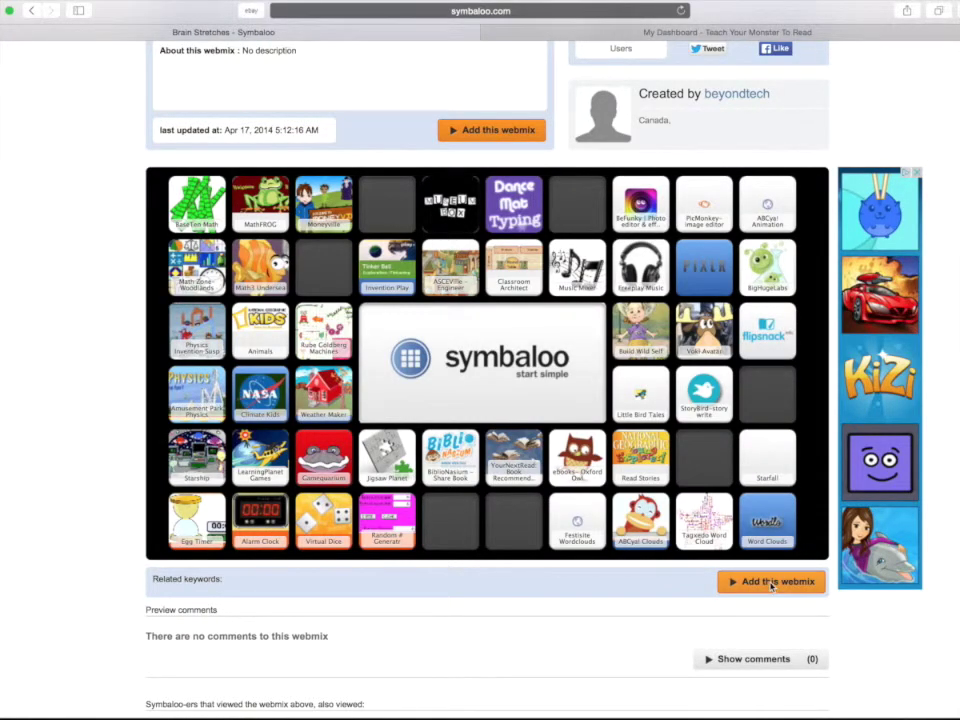
left_click(771, 583)
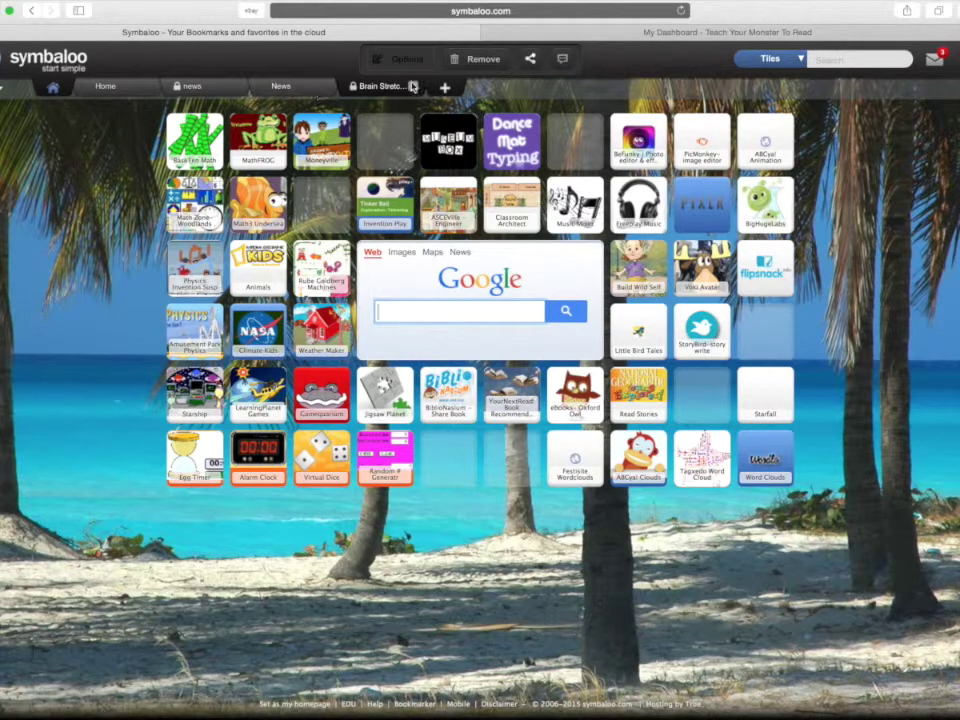
Check the Home and news webmixes, and remove the News feeds webmix and the Brain Stretches webmix.
left_click(140, 92)
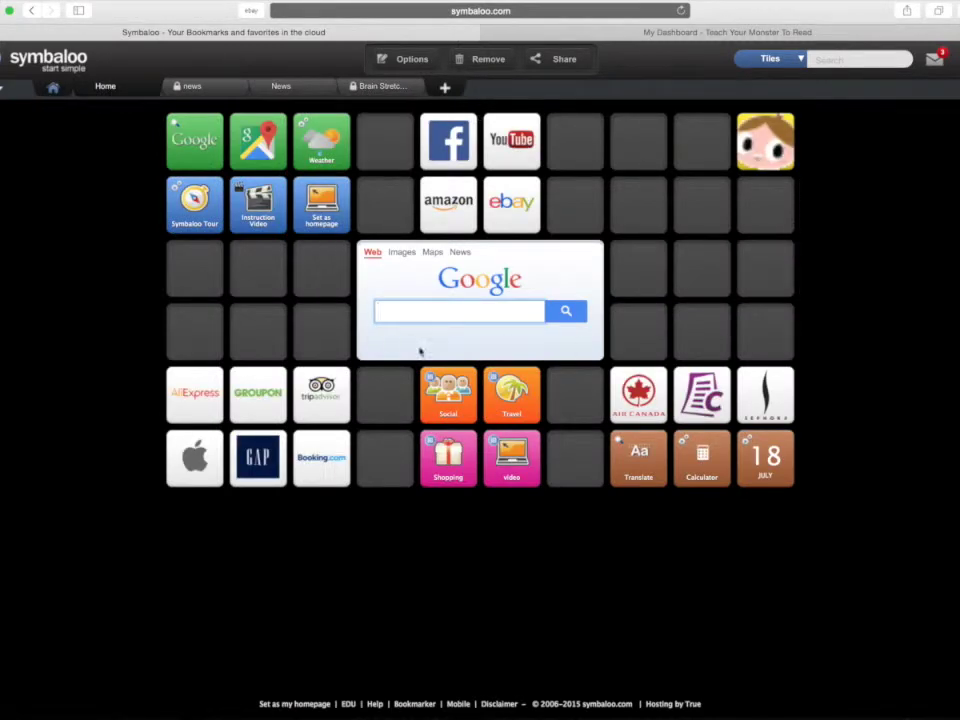
left_click(199, 86)
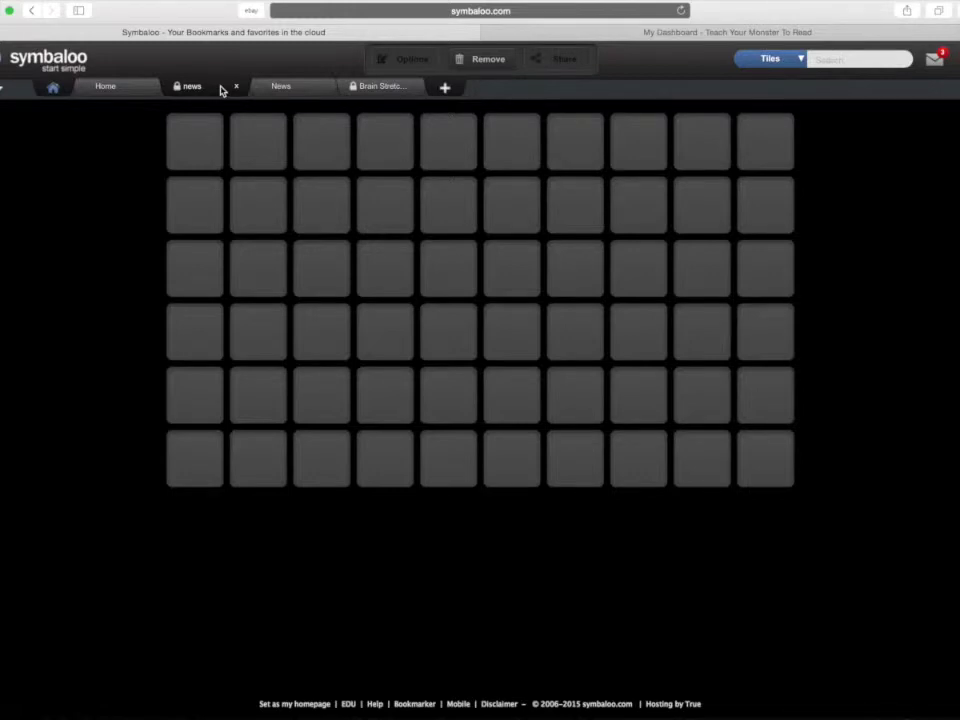
left_click(319, 90)
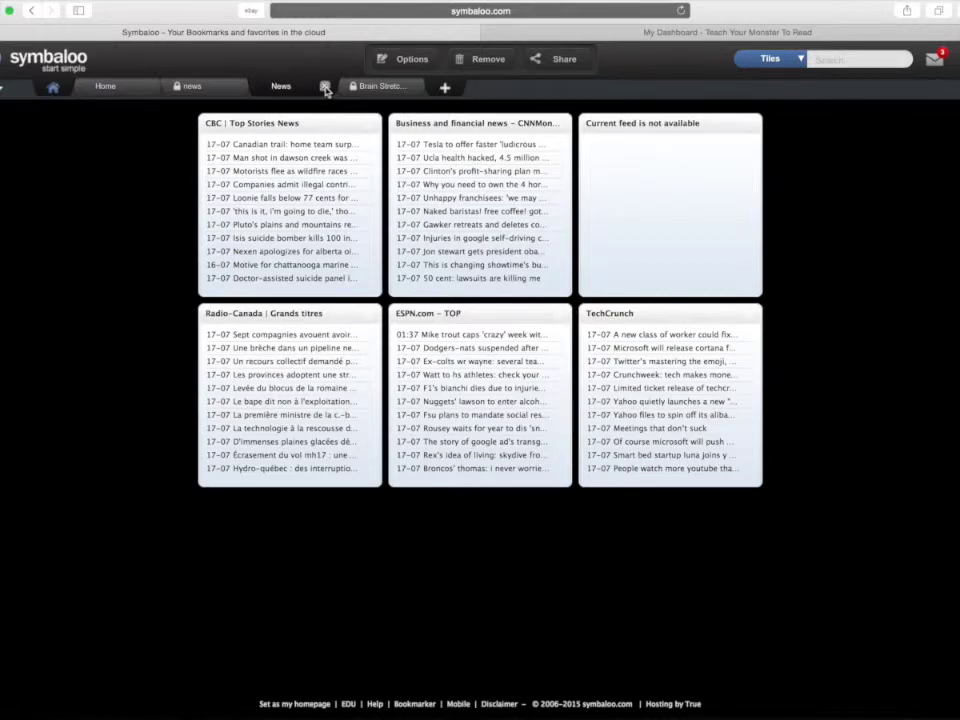
left_click(323, 87)
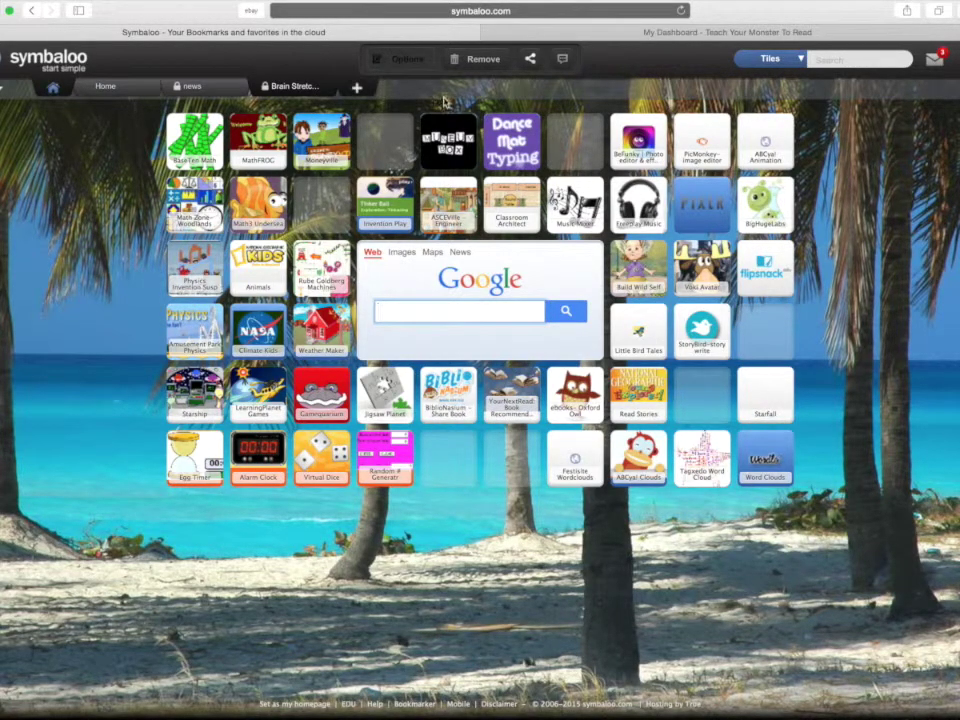
left_click(329, 87)
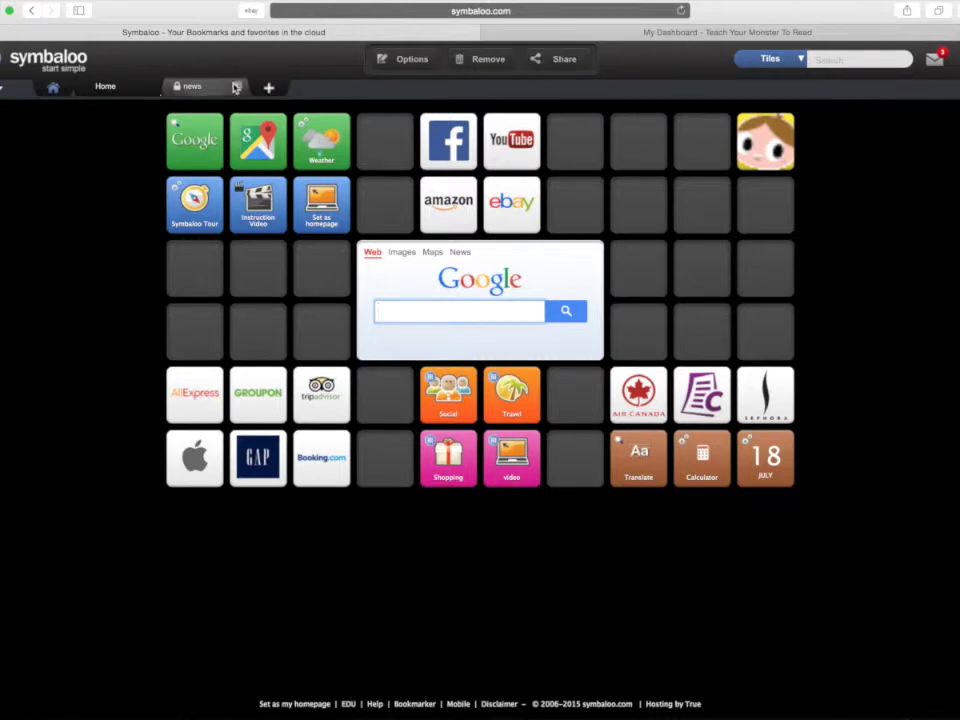
Add an empty webmix with a person's first name as its name.
left_click(269, 88)
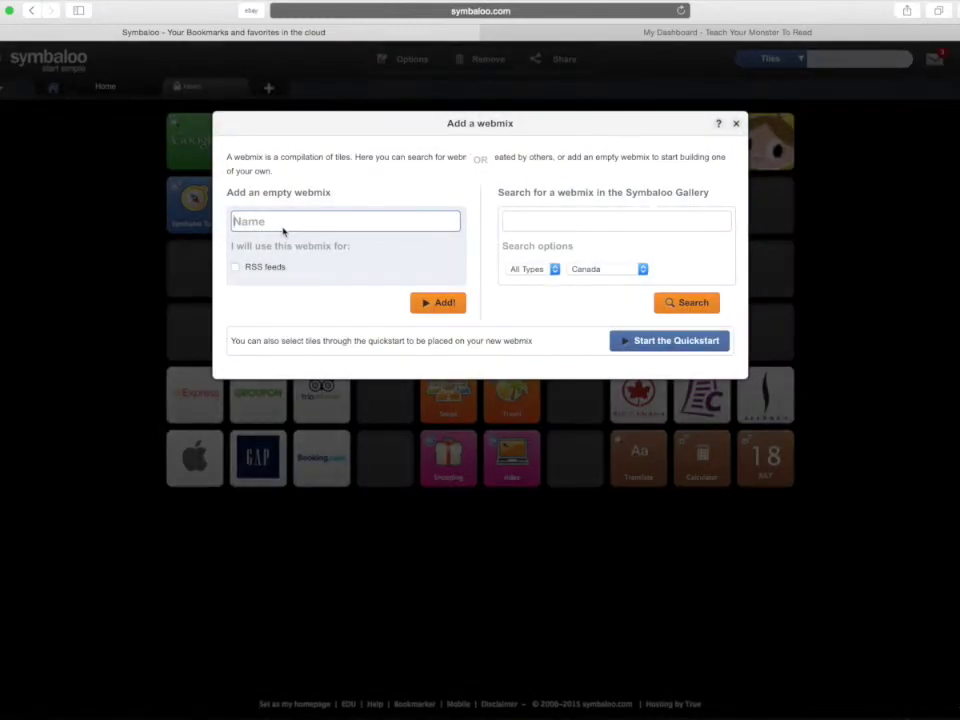
type("Holly")
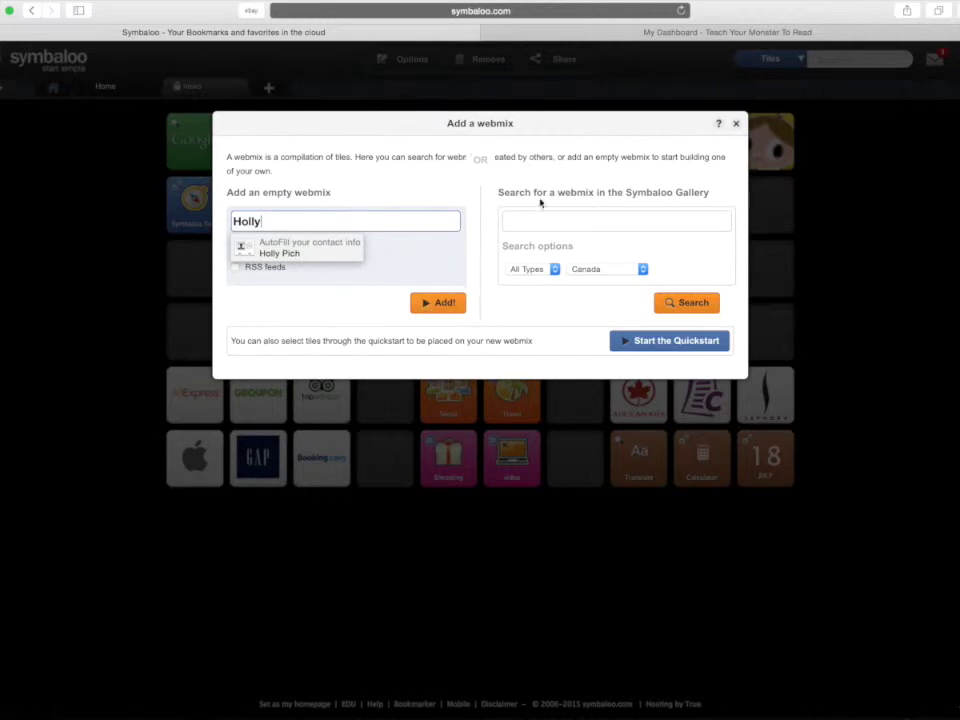
left_click(456, 302)
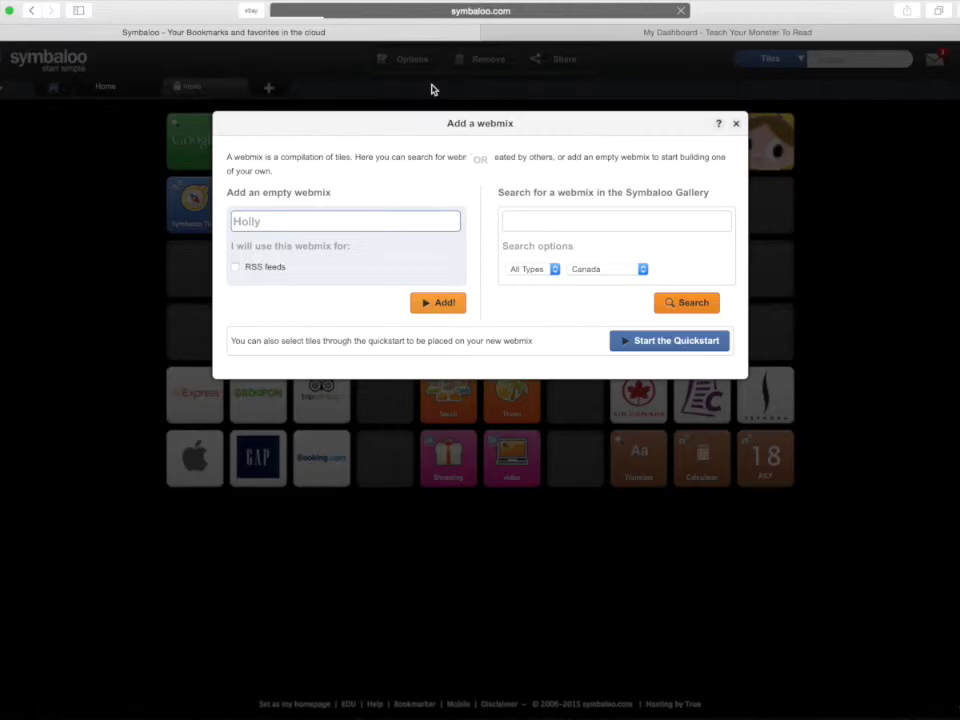
key("Return")
left_click_drag(491, 261, 241, 154)
Search the web for "zebra food" with the Google search box on the new webmix.
left_click(406, 310)
type("an")
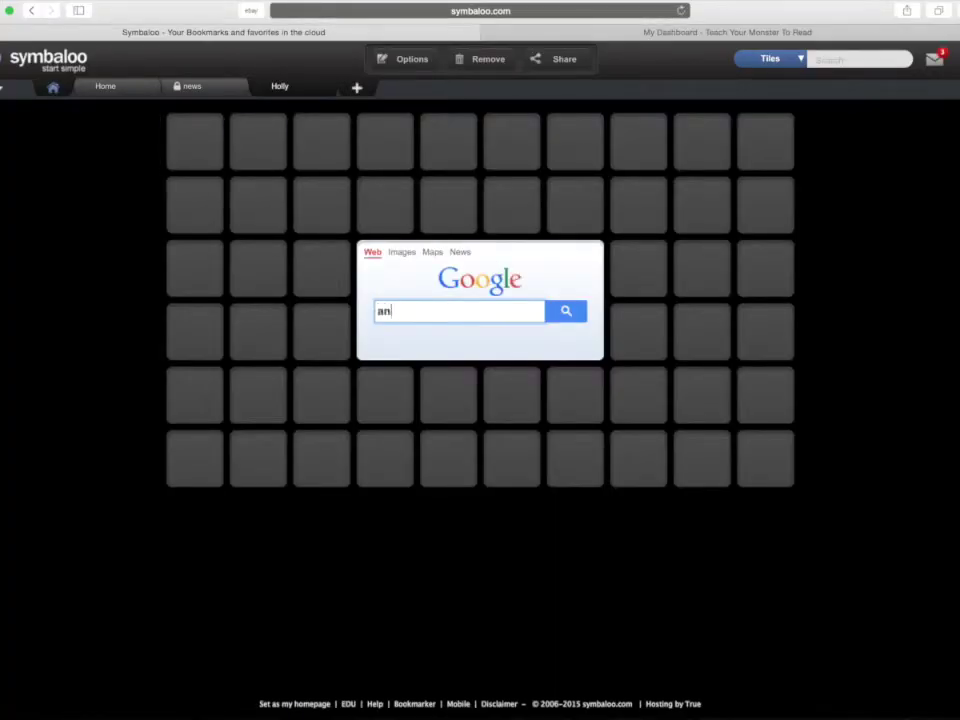
key("BackSpace")
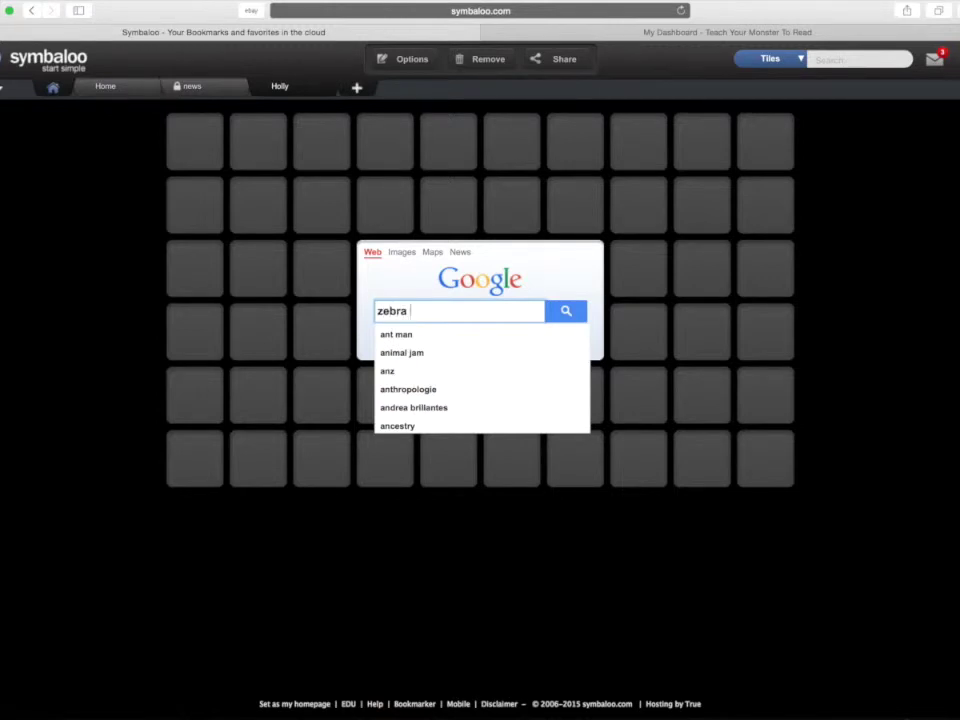
type("zebra food")
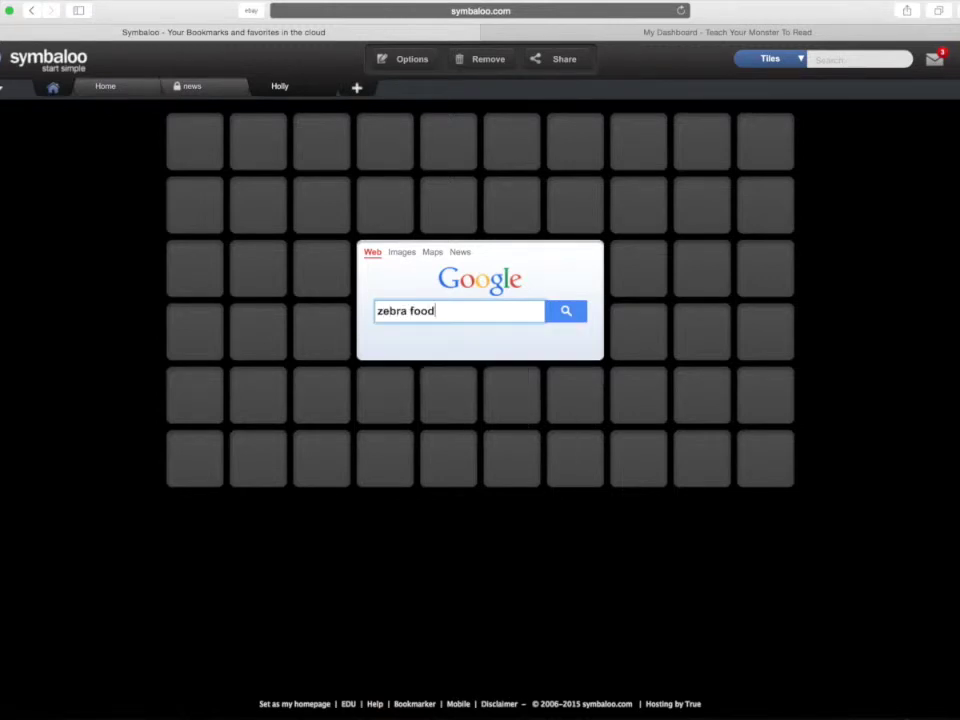
key("Return")
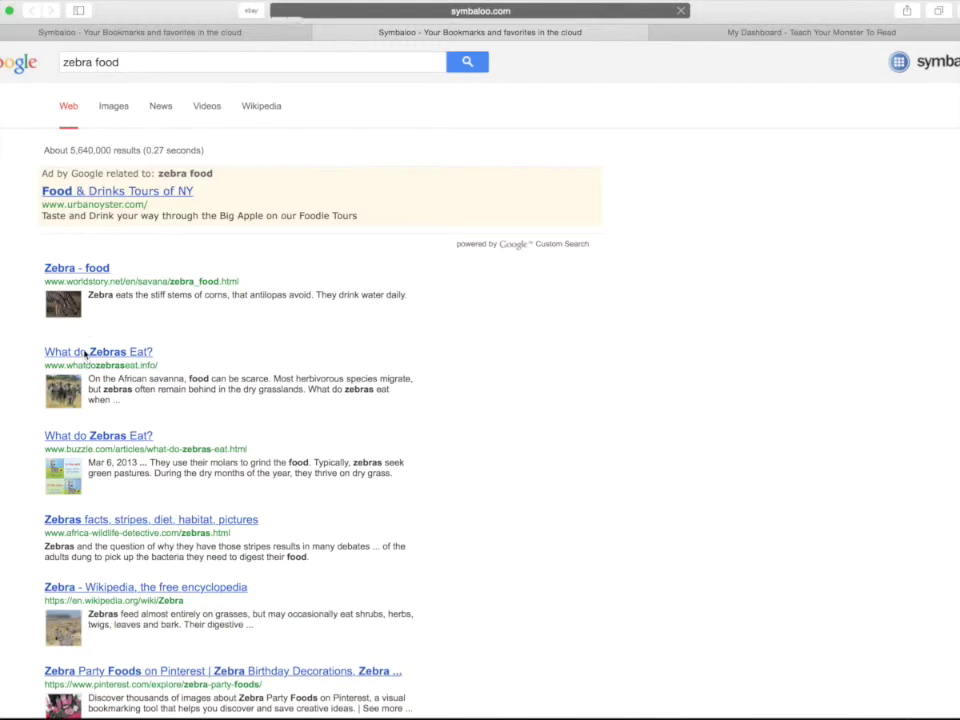
left_click(86, 354)
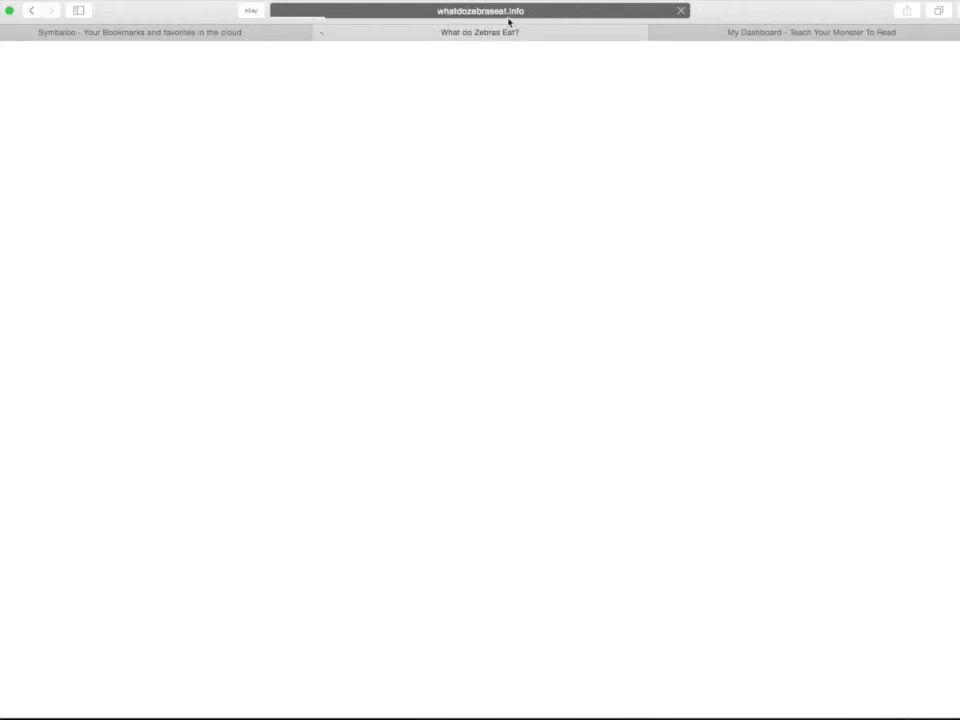
left_click(504, 14)
key("super+c")
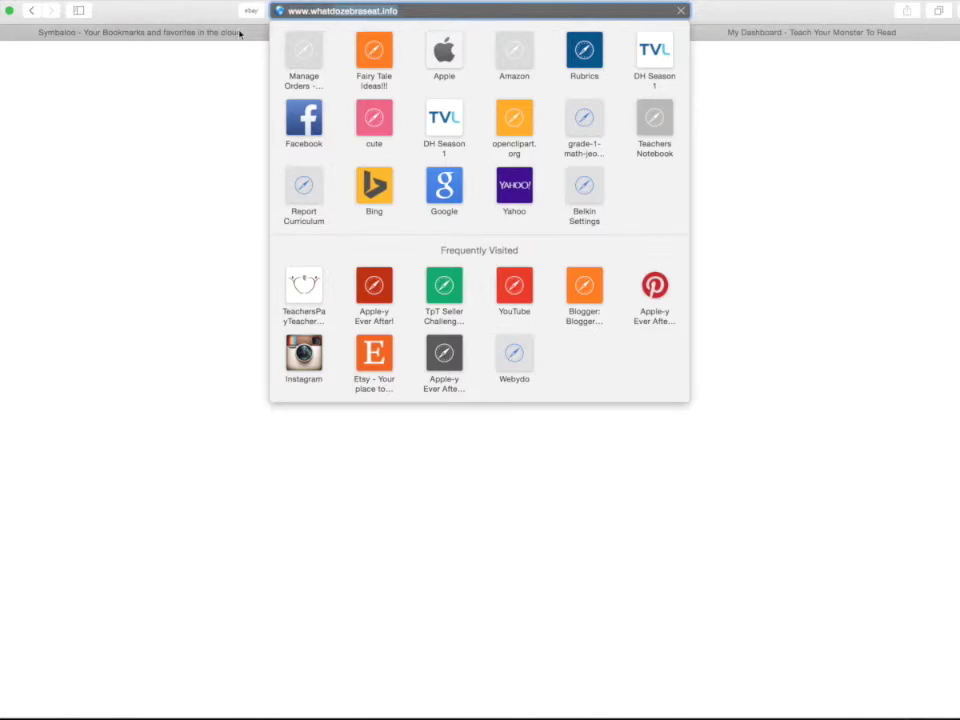
Back on the new webmix, create a tile in an empty slot beside the Google search box using the copied zebra page address.
left_click(240, 32)
left_click(628, 291)
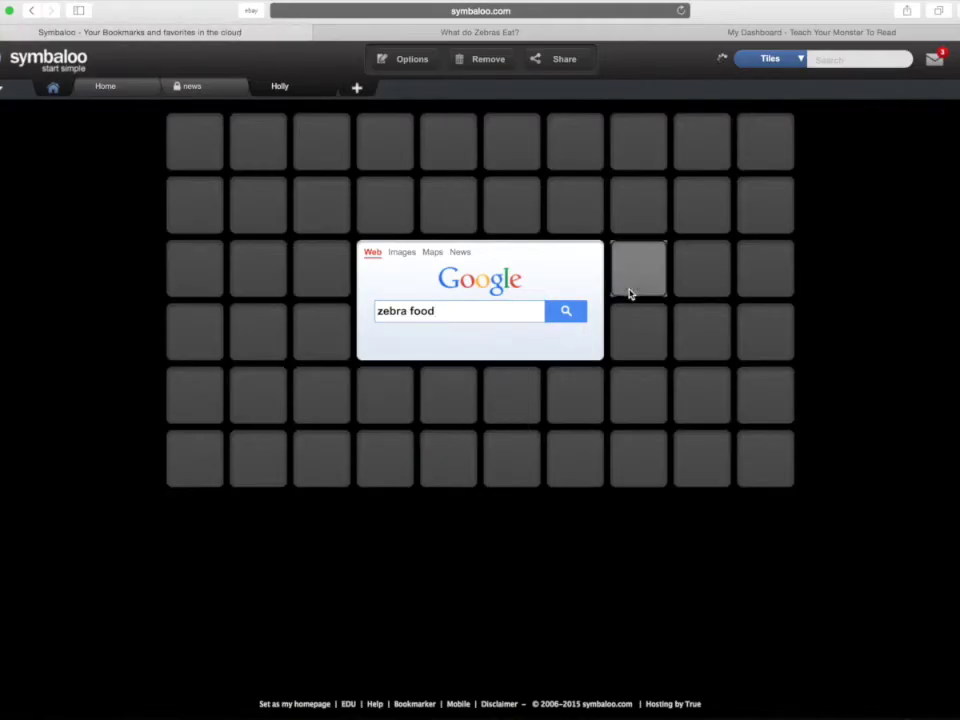
left_click(137, 148)
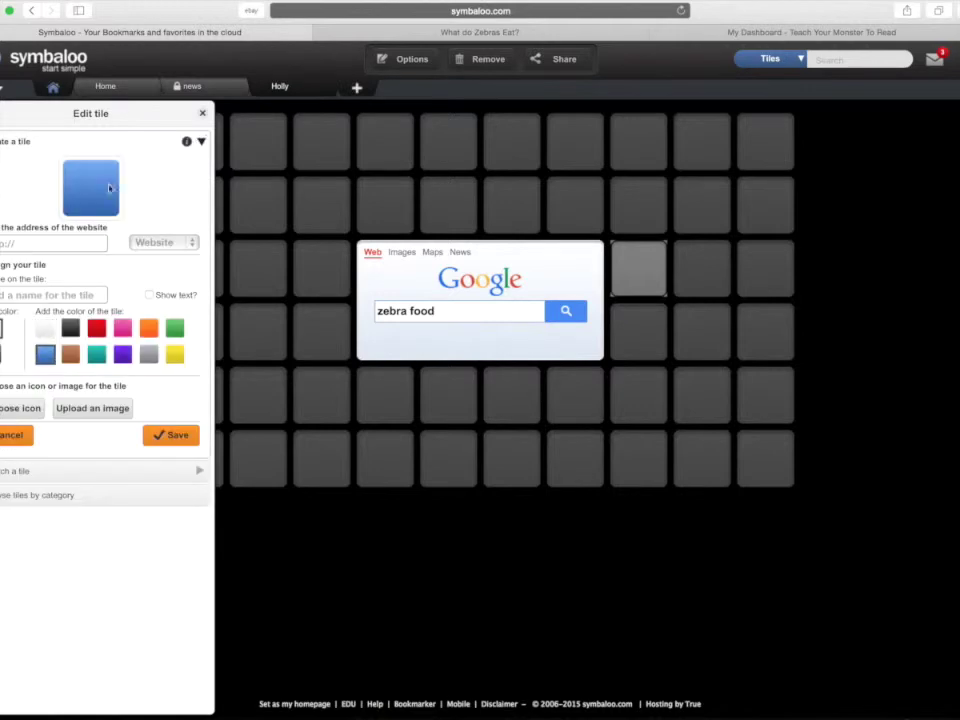
left_click(53, 245)
key("super+v")
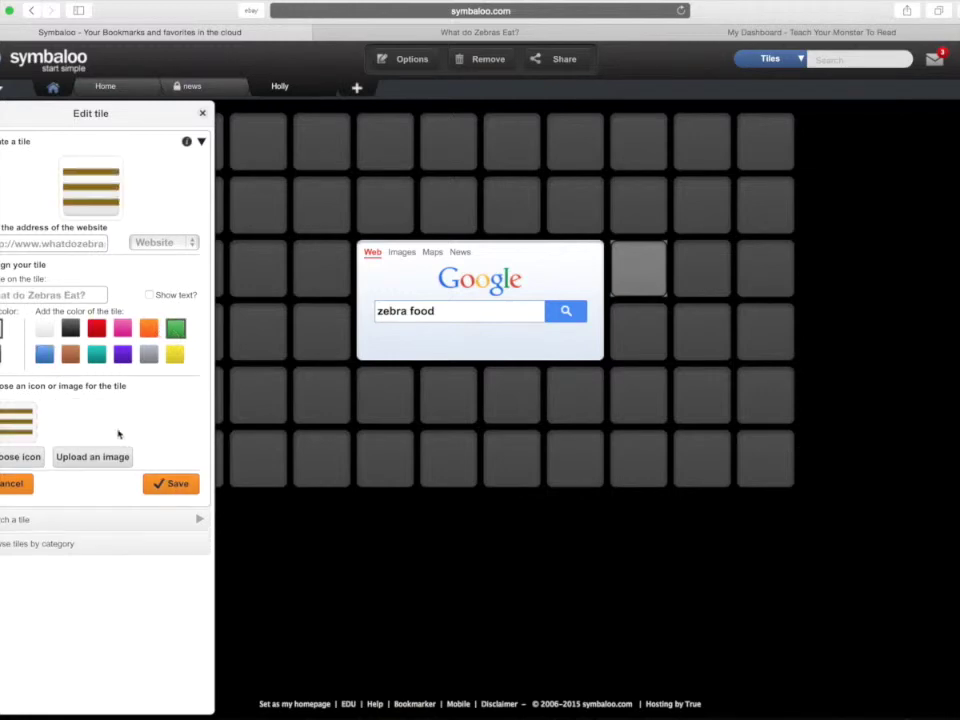
Browse the icon collection, give the "What do Zebras Eat?" tile the palm tree icon, and save the tile.
left_click(21, 459)
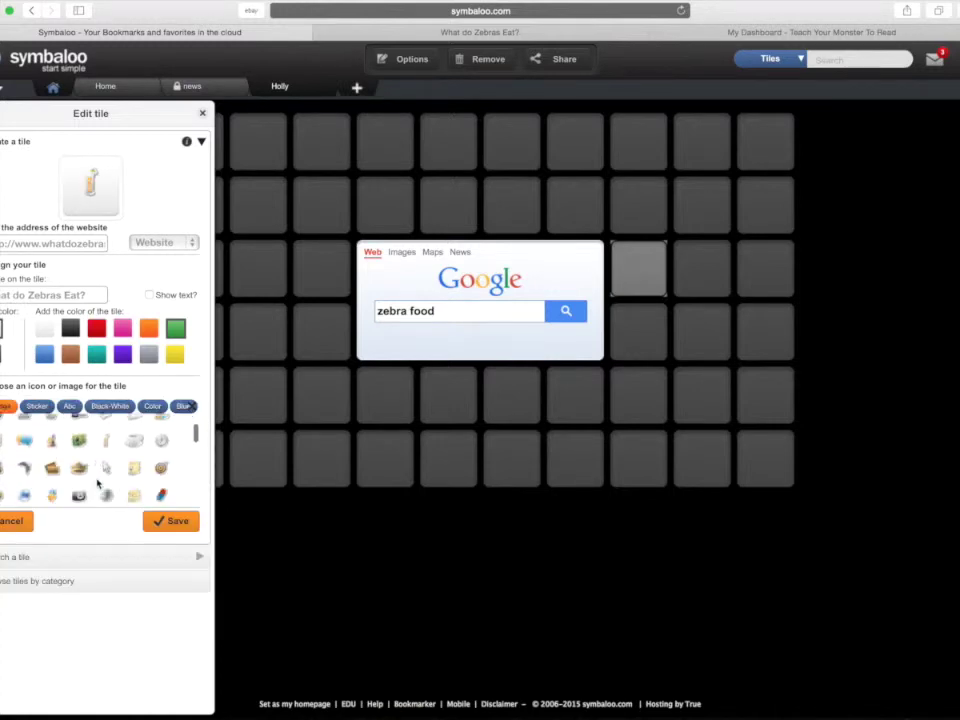
scroll(80, 455, "down", 2)
scroll(99, 483, "down", 3)
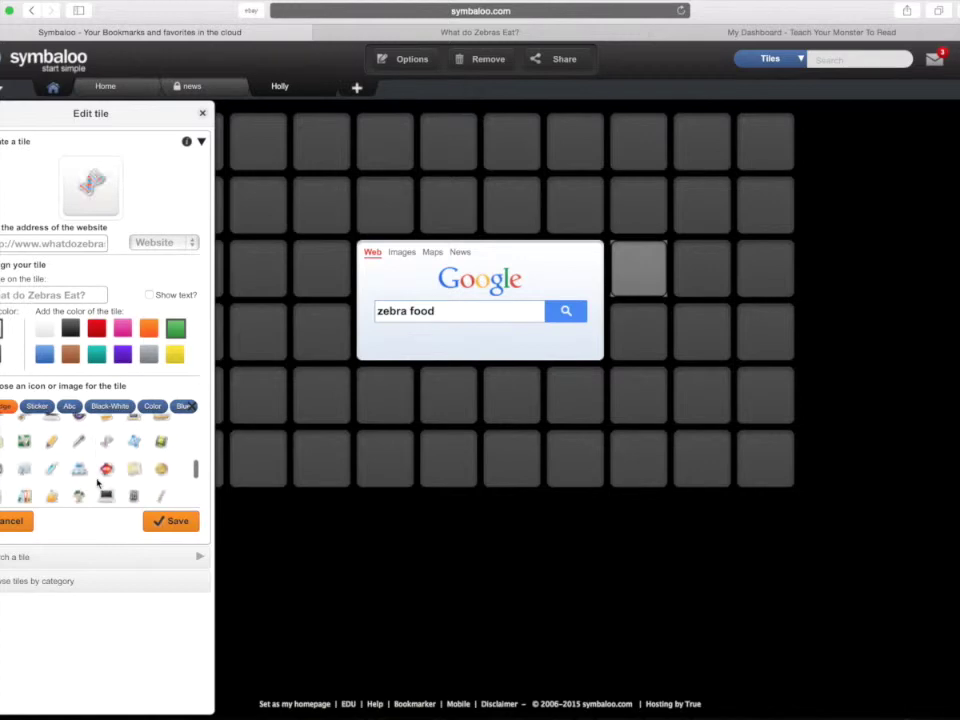
scroll(97, 481, "down", 1)
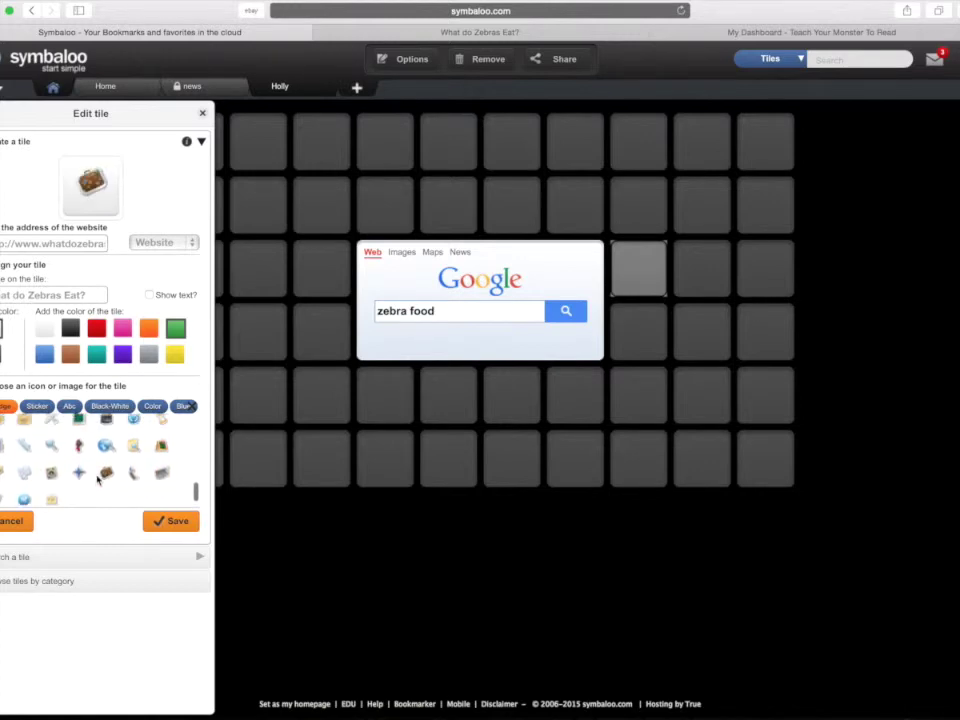
scroll(97, 481, "up", 1)
scroll(92, 481, "up", 1)
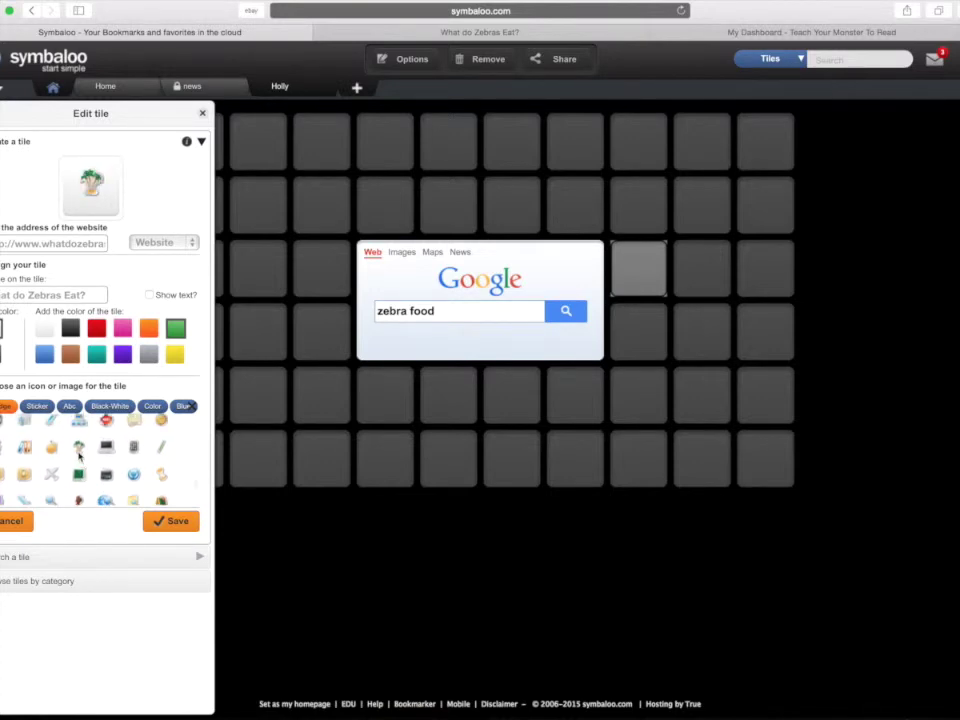
left_click(170, 522)
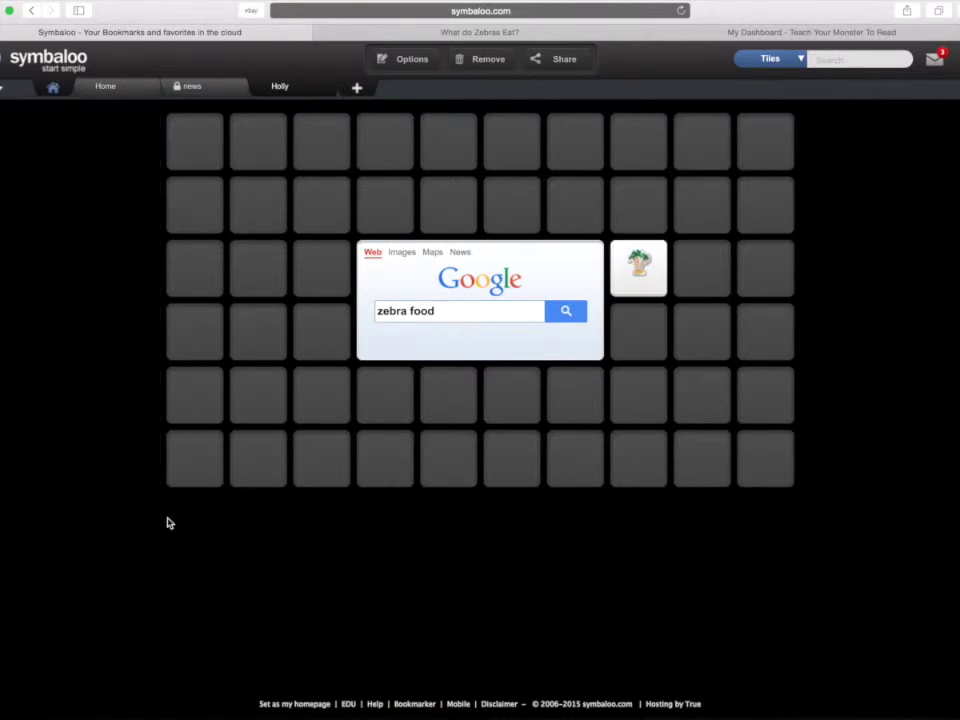
Test the palm tree tile's link, return to the webmix, and move the tile to the first slot of the grid's top row.
left_click(641, 271)
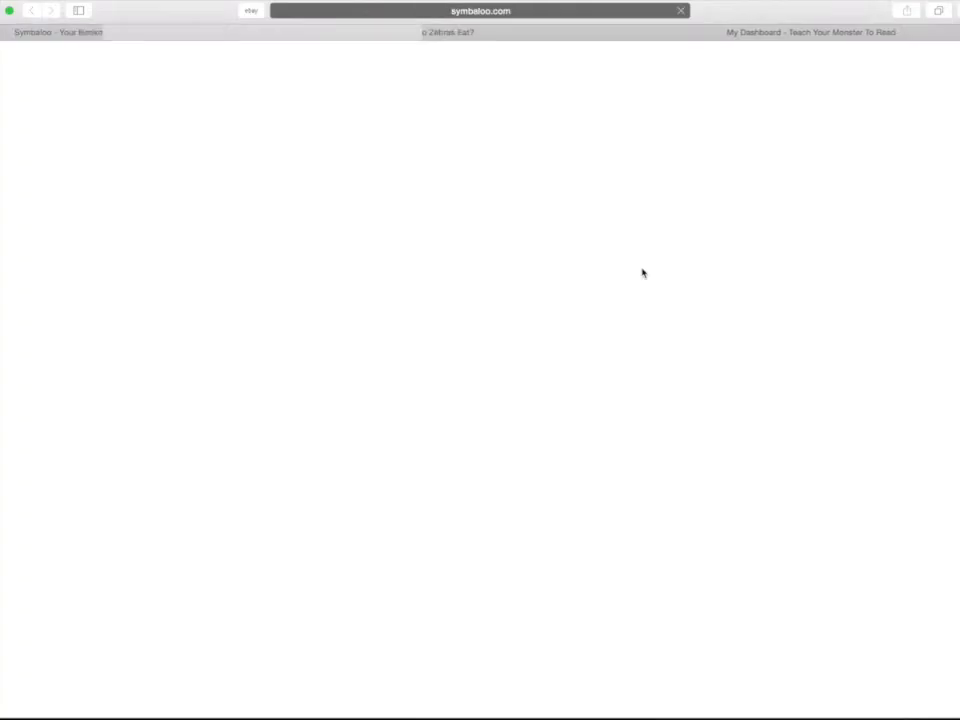
left_click(134, 34)
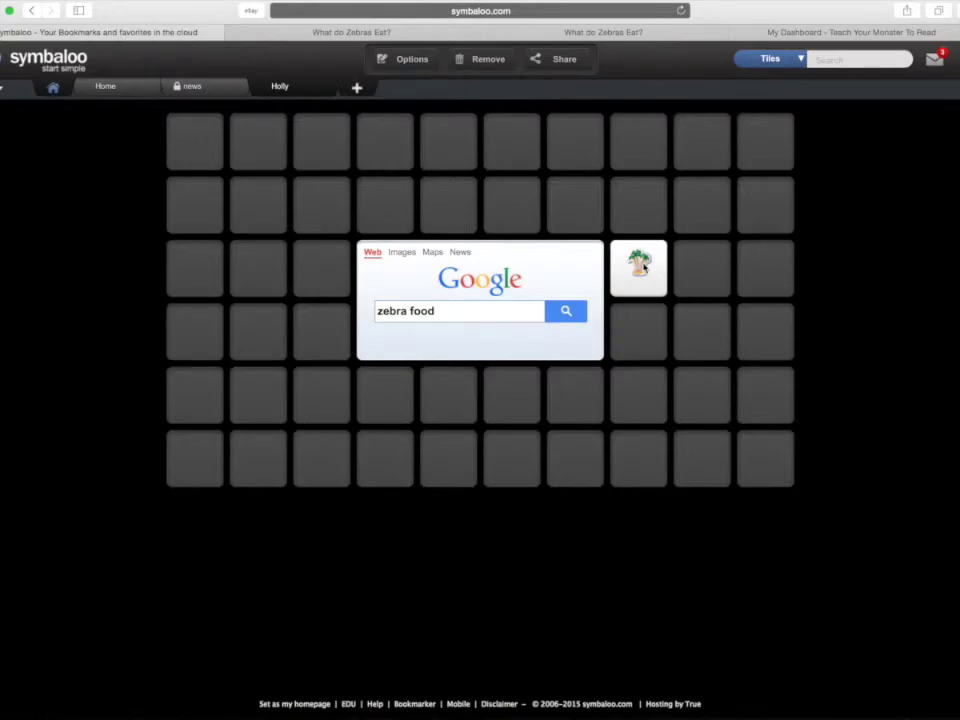
left_click_drag(645, 268, 197, 146)
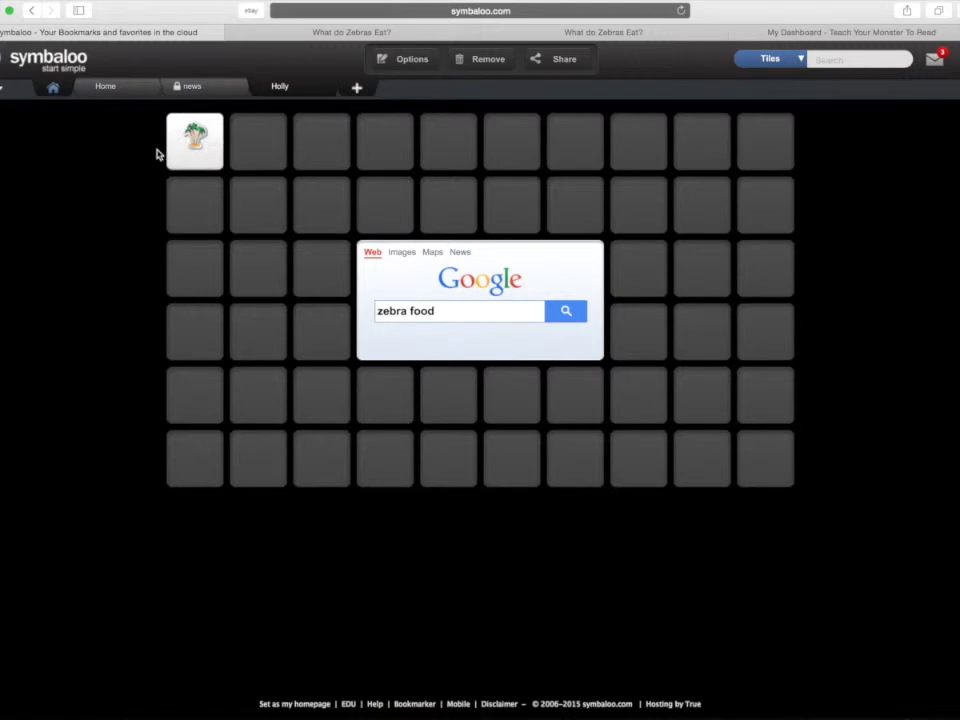
mouse_move(183, 149)
left_mouse_down()
mouse_move(12, 150)
mouse_move(170, 146)
left_mouse_up()
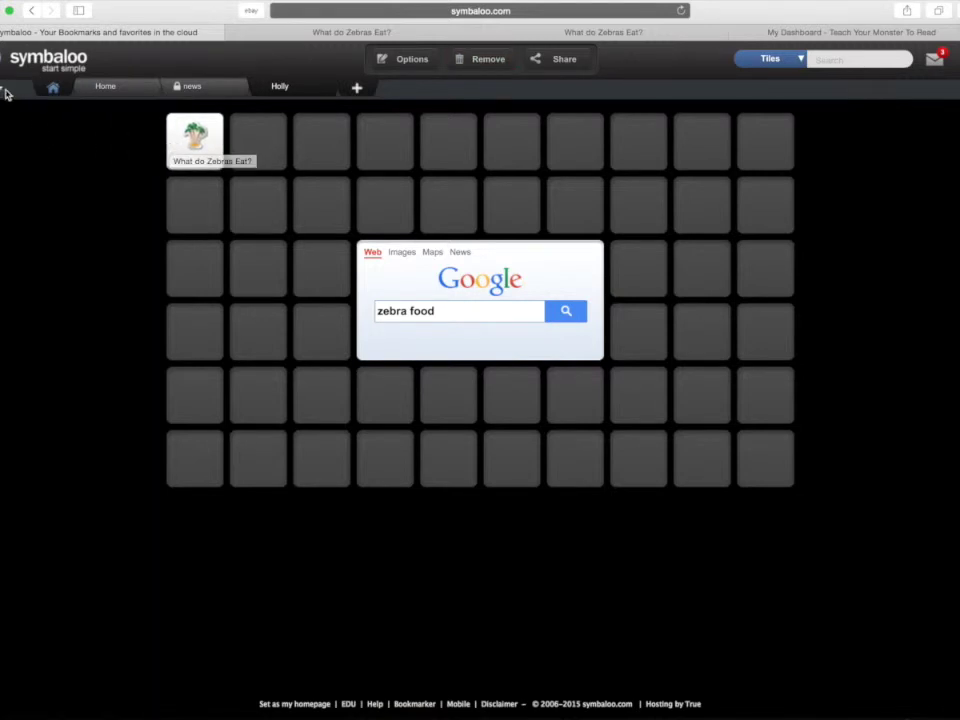
Show the list of webmixes, then reopen the zebra page from its tile and close the duplicate "What do Zebras Eat?" browser tabs.
left_click(4, 88)
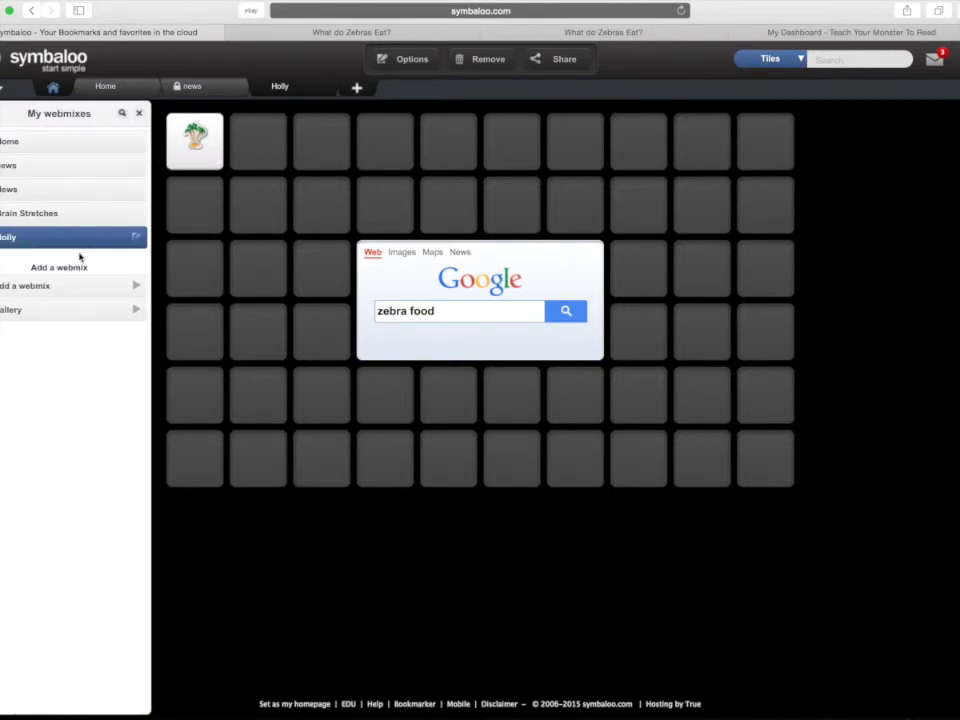
left_click(210, 144)
left_click(589, 32)
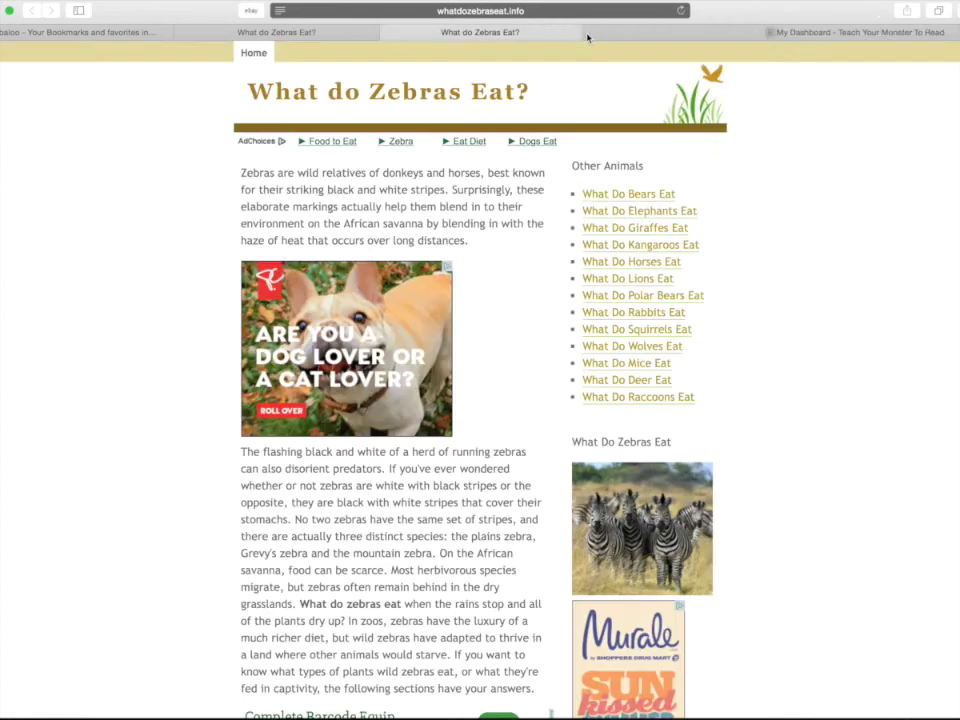
left_click(389, 32)
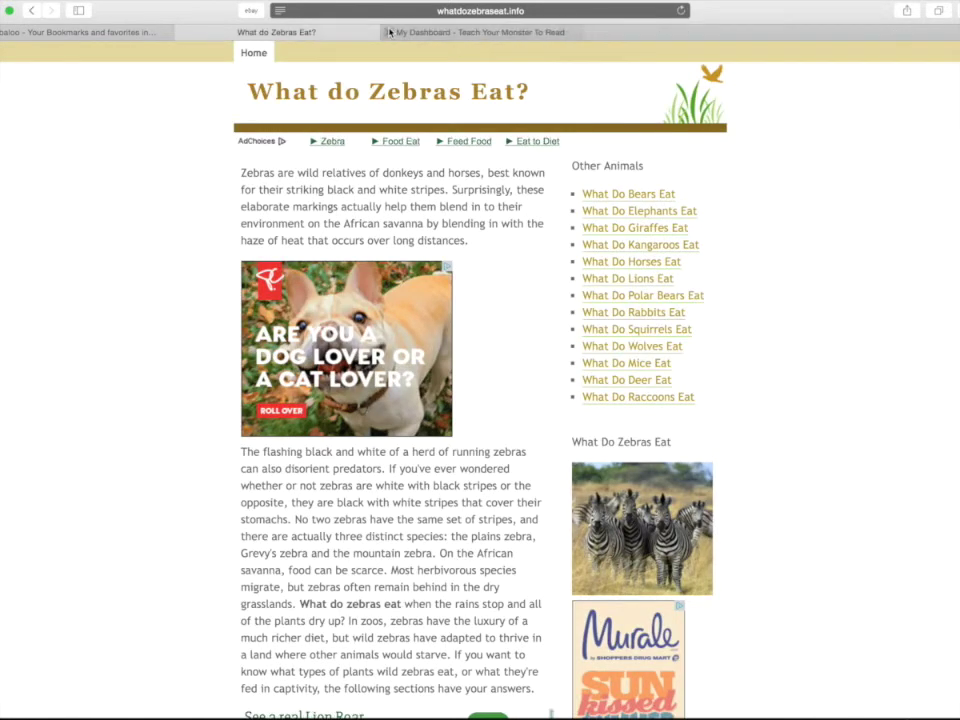